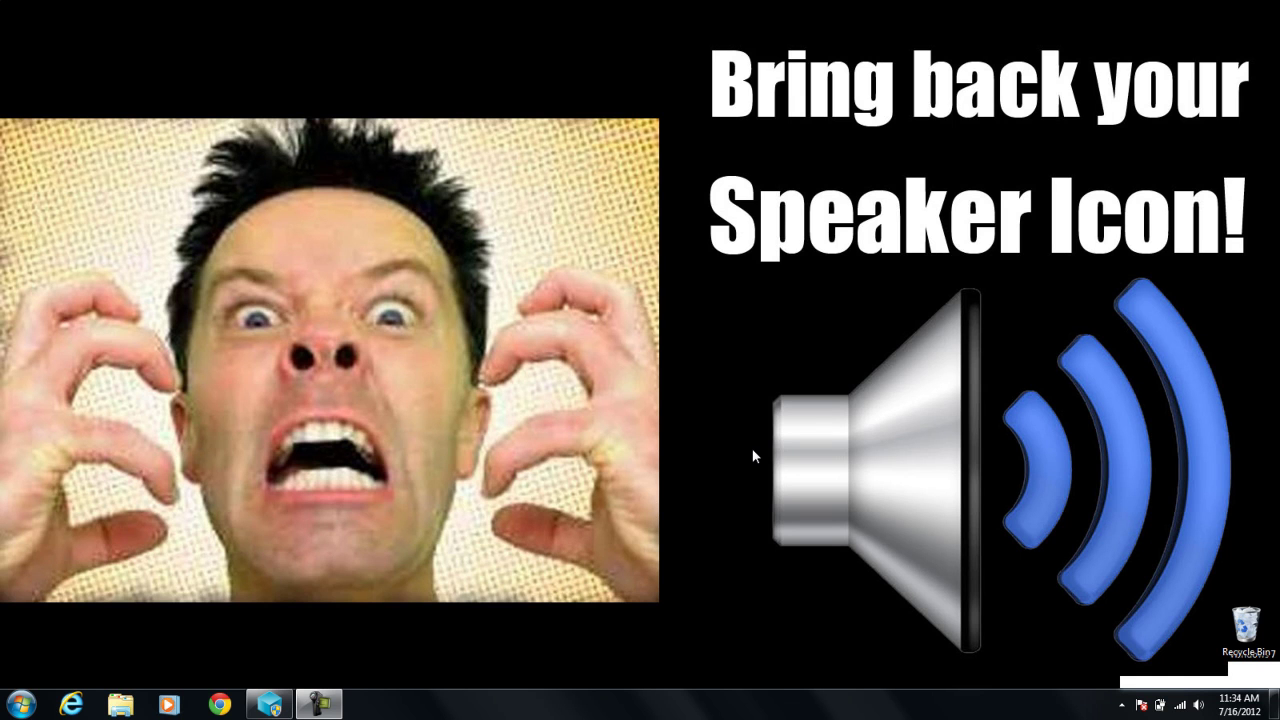
- Check the volume level control from the taskbar tray, then dismiss it
{"action": "left_click_drag", "start_coordinate": [656, 600], "coordinate": [2, 117]}
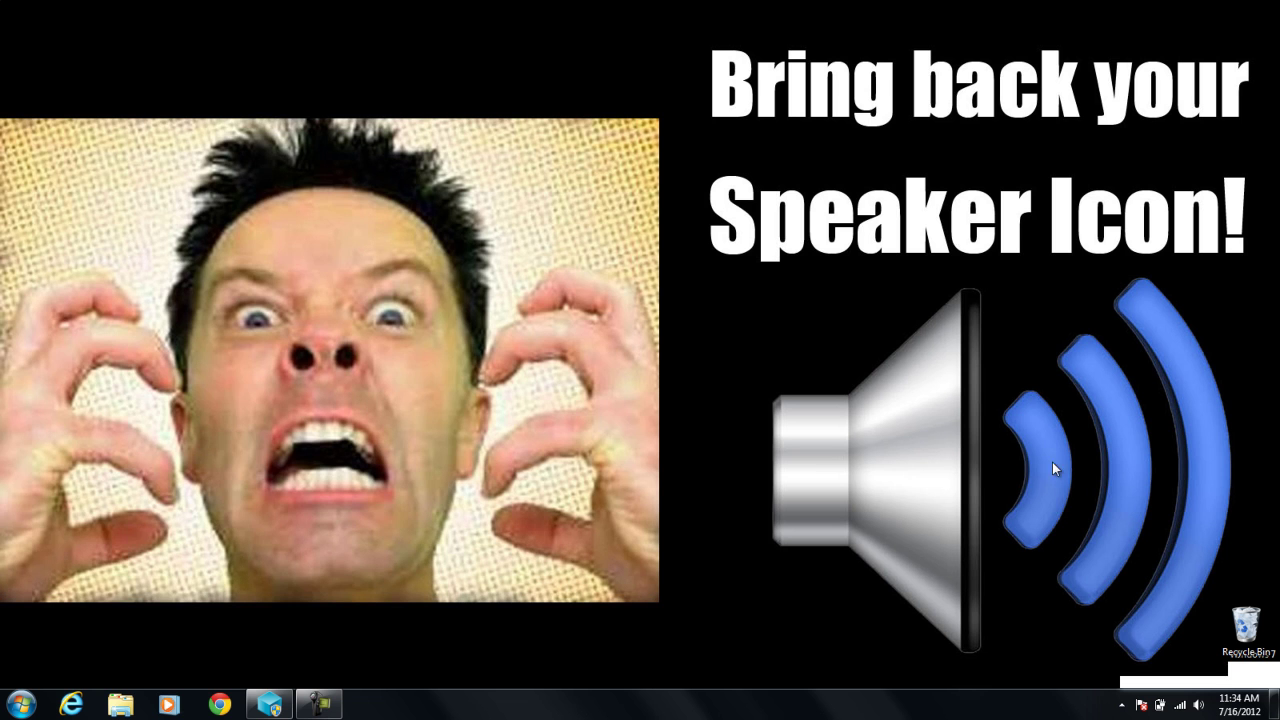
{"action": "left_click", "coordinate": [1200, 706]}
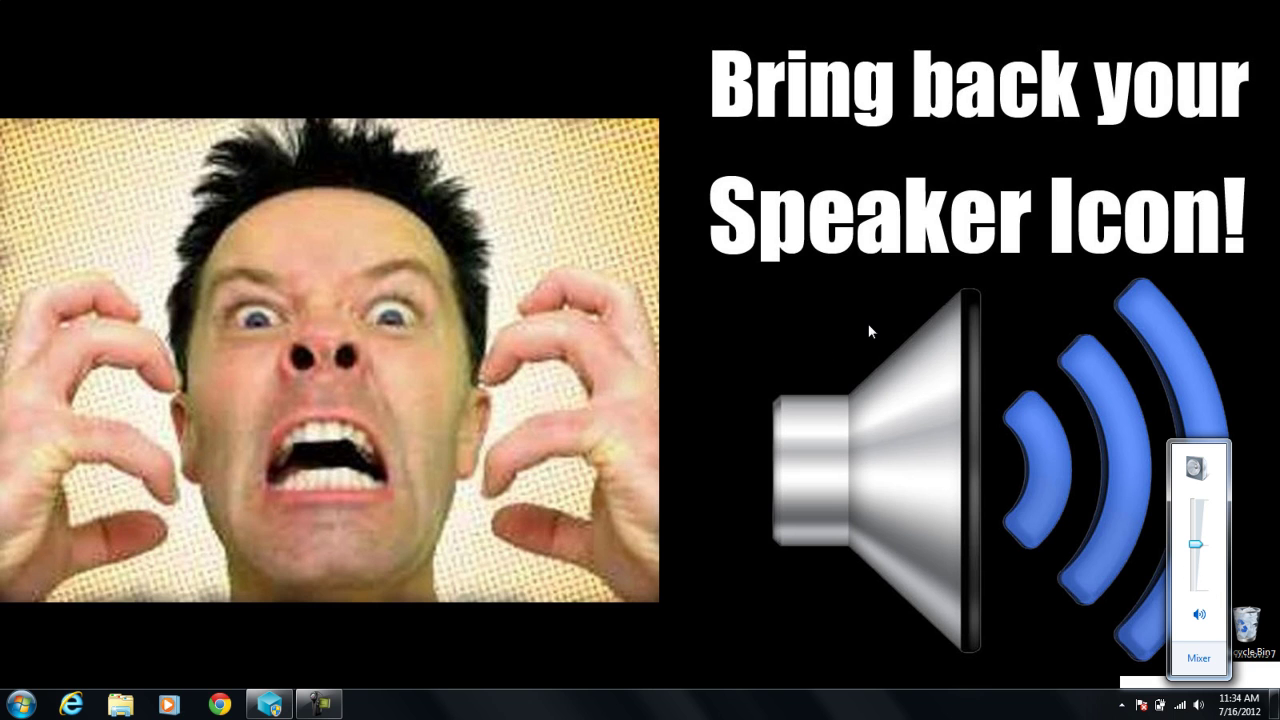
{"action": "left_click", "coordinate": [732, 321]}
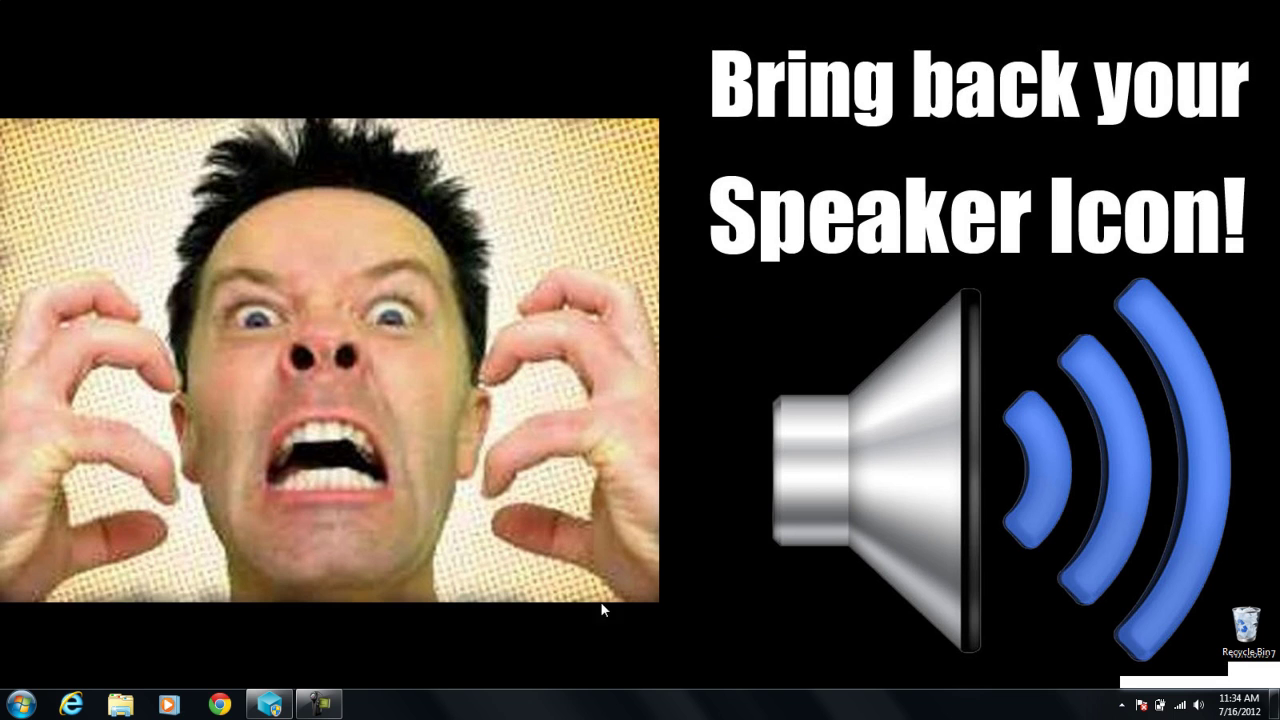
- Review the notification area icon settings in Taskbar and Start Menu Properties, then close it
{"action": "right_click", "coordinate": [613, 697]}
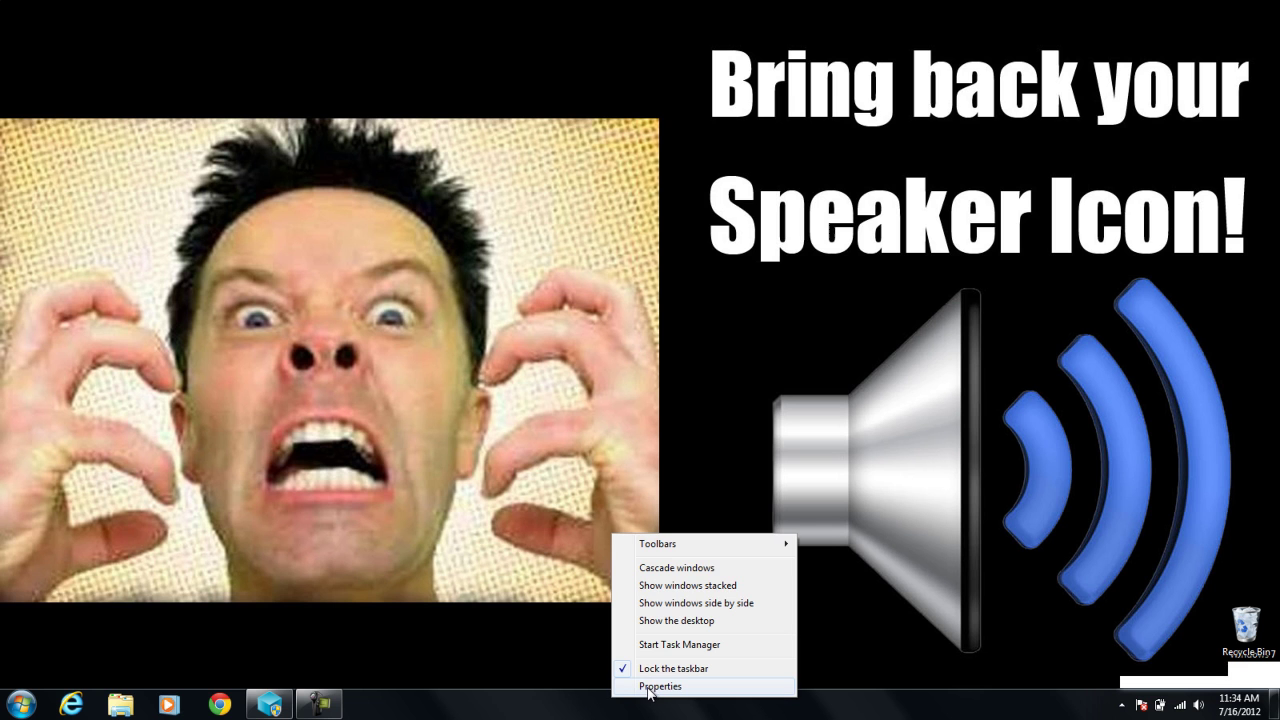
{"action": "left_click", "coordinate": [660, 686]}
{"action": "left_click_drag", "start_coordinate": [224, 333], "coordinate": [412, 192]}
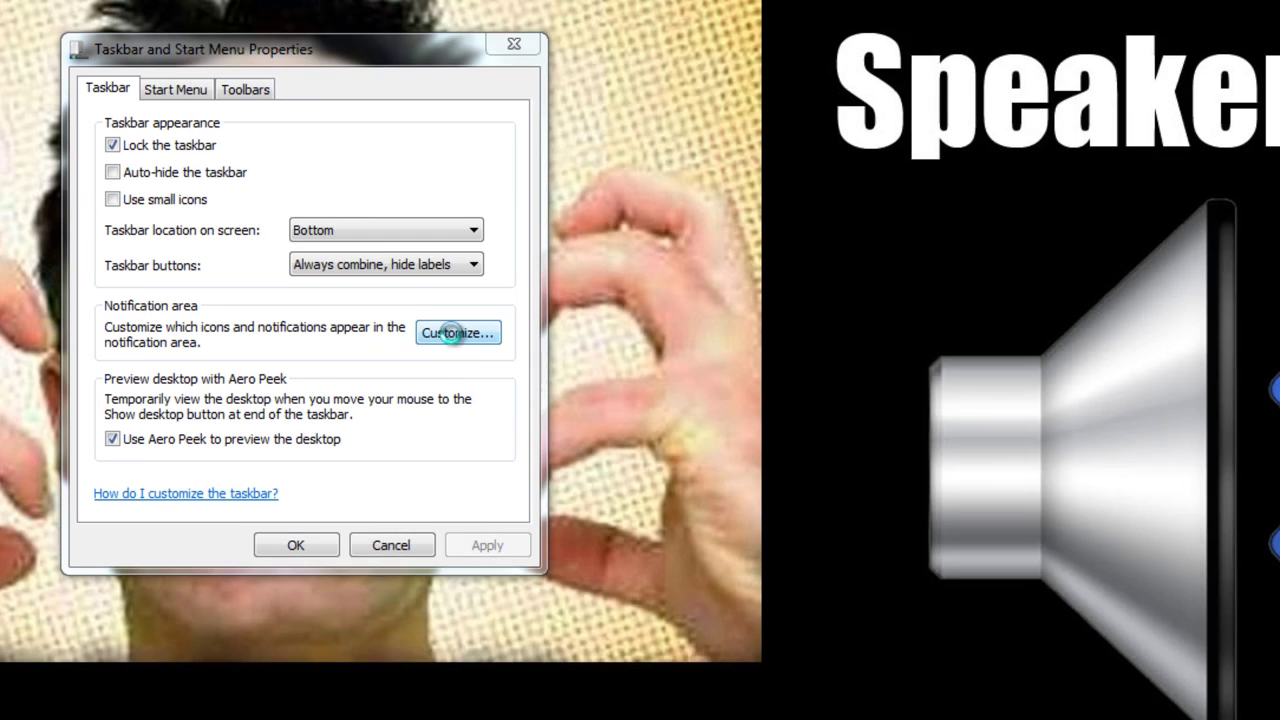
{"action": "left_click", "coordinate": [775, 398]}
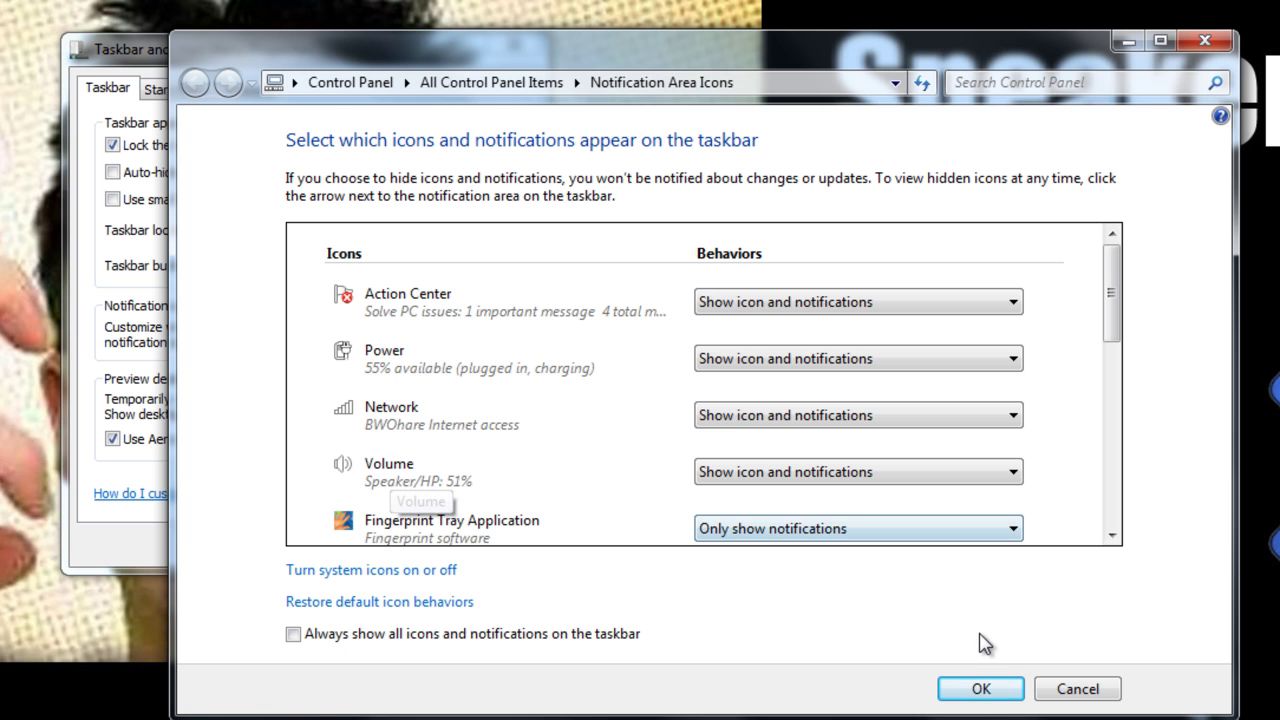
{"action": "left_click", "coordinate": [977, 689]}
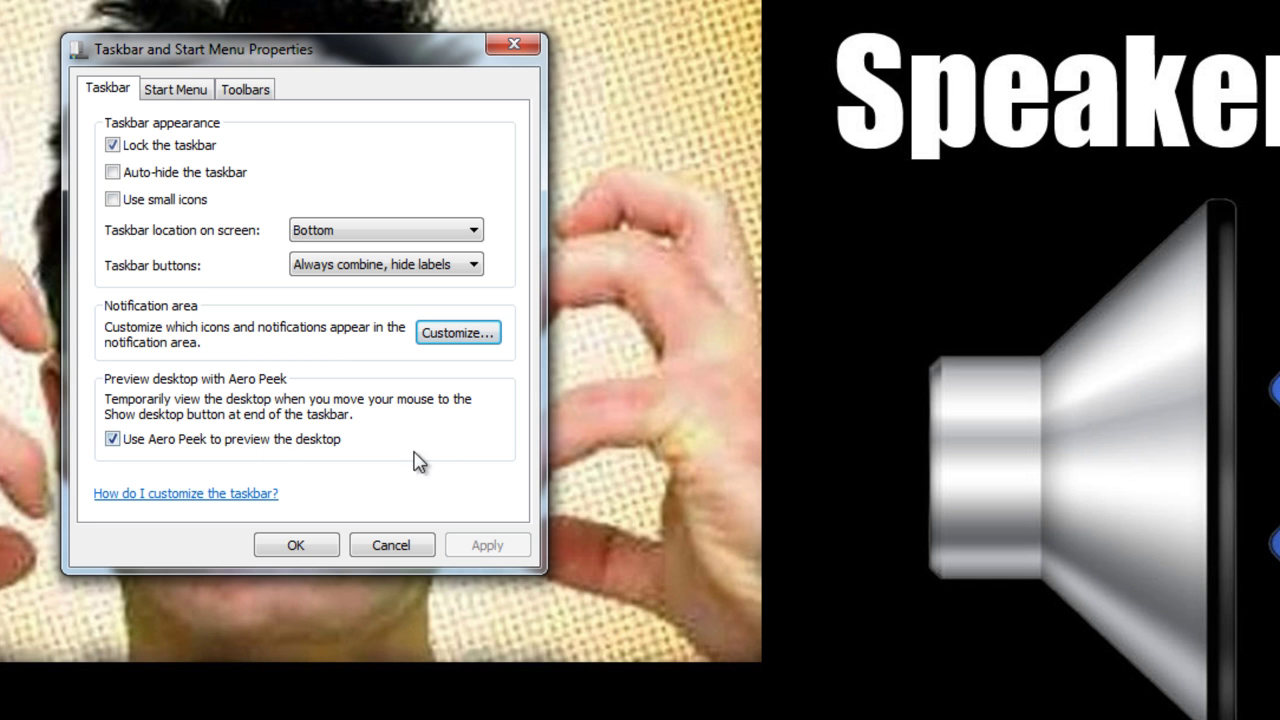
{"action": "left_click", "coordinate": [306, 546]}
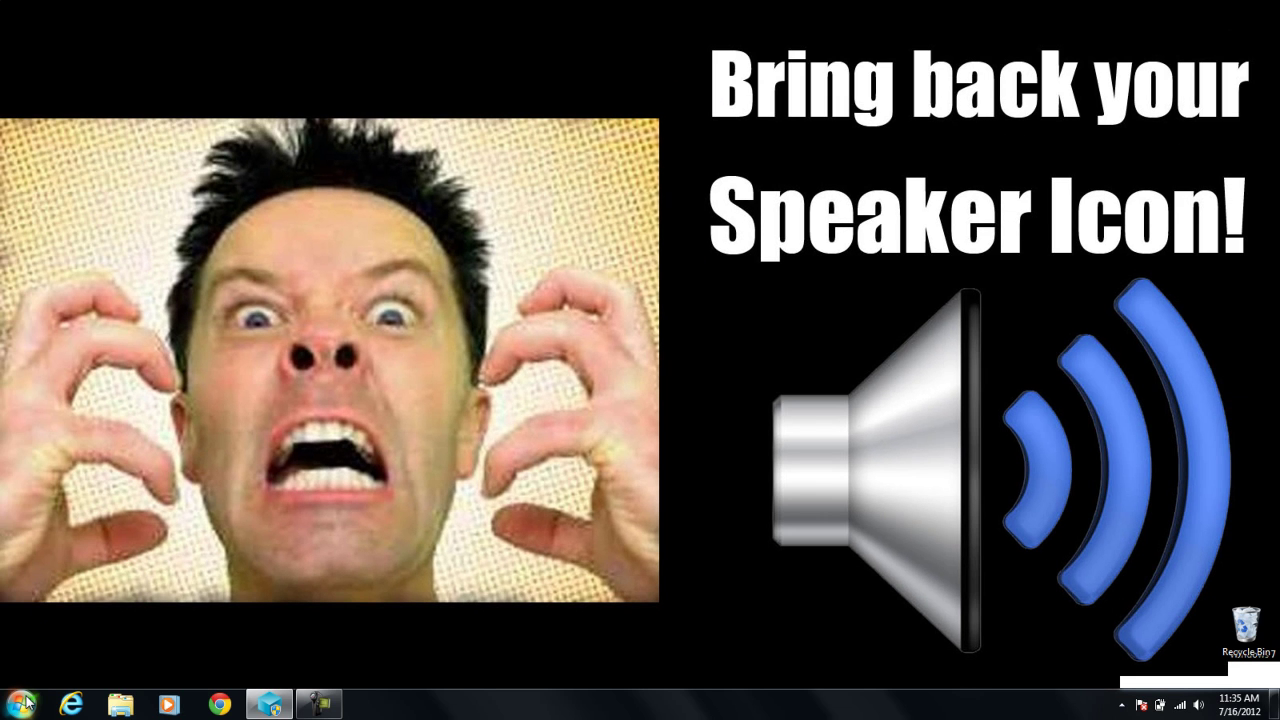
- Launch Registry Editor by searching 'regedit' from the Start menu
{"action": "left_click", "coordinate": [24, 707]}
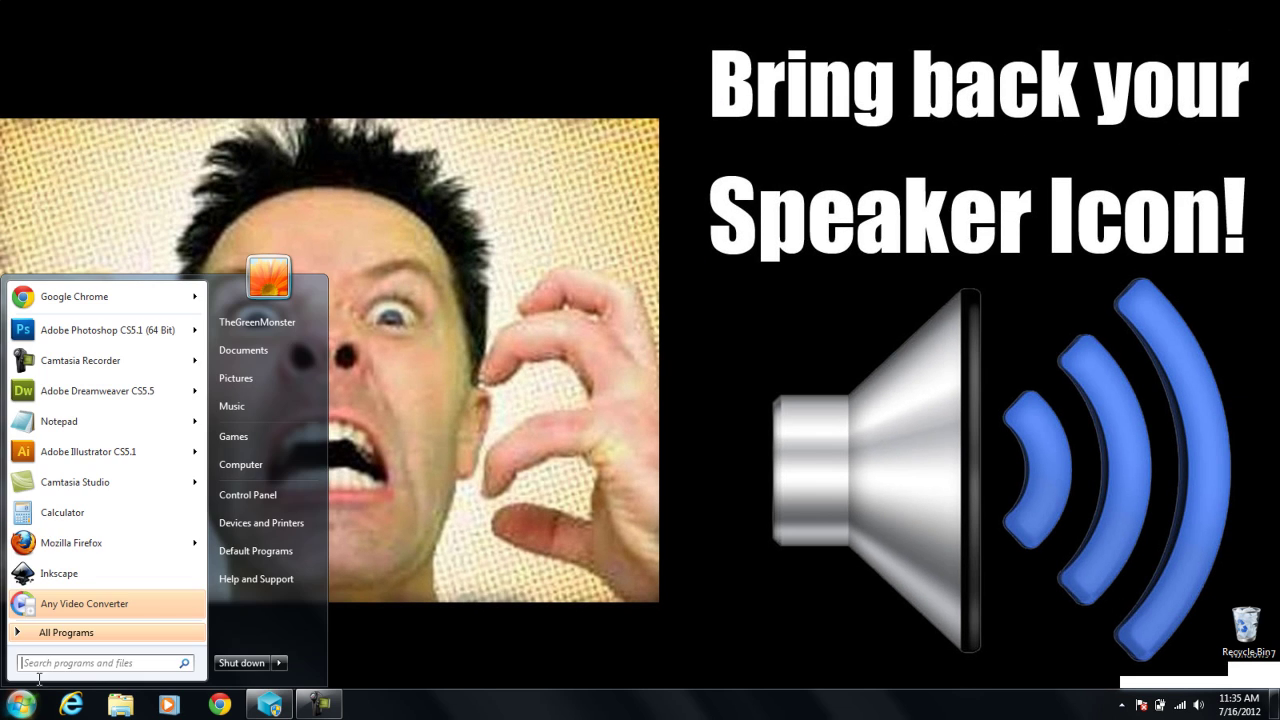
{"action": "type", "text": "regedit"}
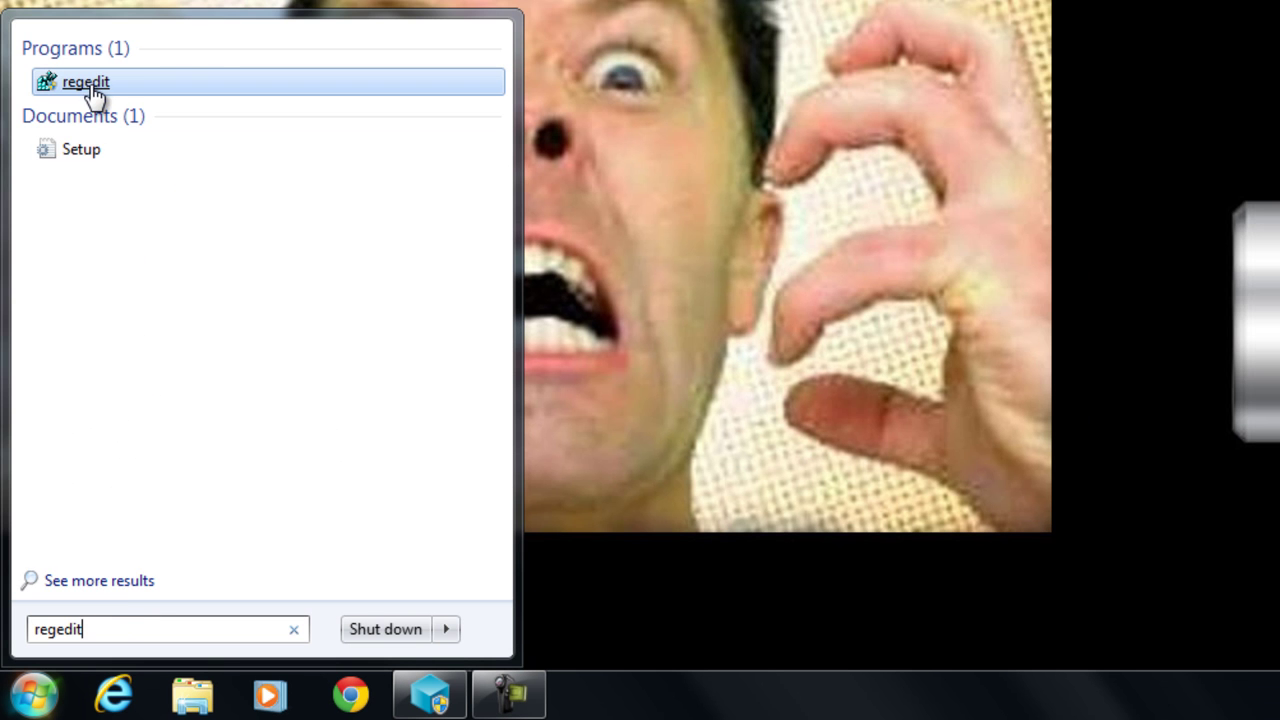
{"action": "left_click", "coordinate": [90, 84]}
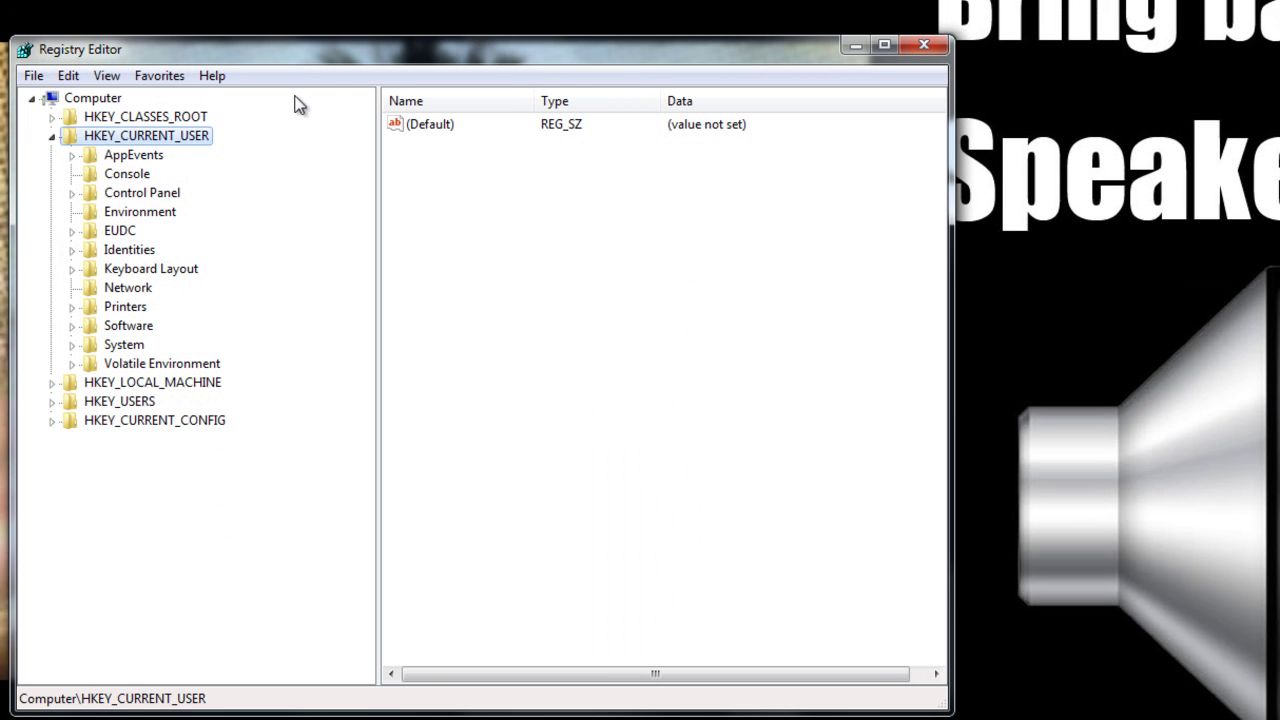
- Resize Registry Editor and expand HKEY_CURRENT_USER and its Software key
{"action": "left_click", "coordinate": [51, 135]}
{"action": "mouse_move", "coordinate": [275, 50]}
{"action": "left_mouse_down"}
{"action": "mouse_move", "coordinate": [290, 53]}
{"action": "mouse_move", "coordinate": [277, 57]}
{"action": "left_mouse_up"}
{"action": "mouse_move", "coordinate": [950, 38]}
{"action": "left_mouse_down"}
{"action": "mouse_move", "coordinate": [888, 50]}
{"action": "mouse_move", "coordinate": [928, 40]}
{"action": "left_mouse_up"}
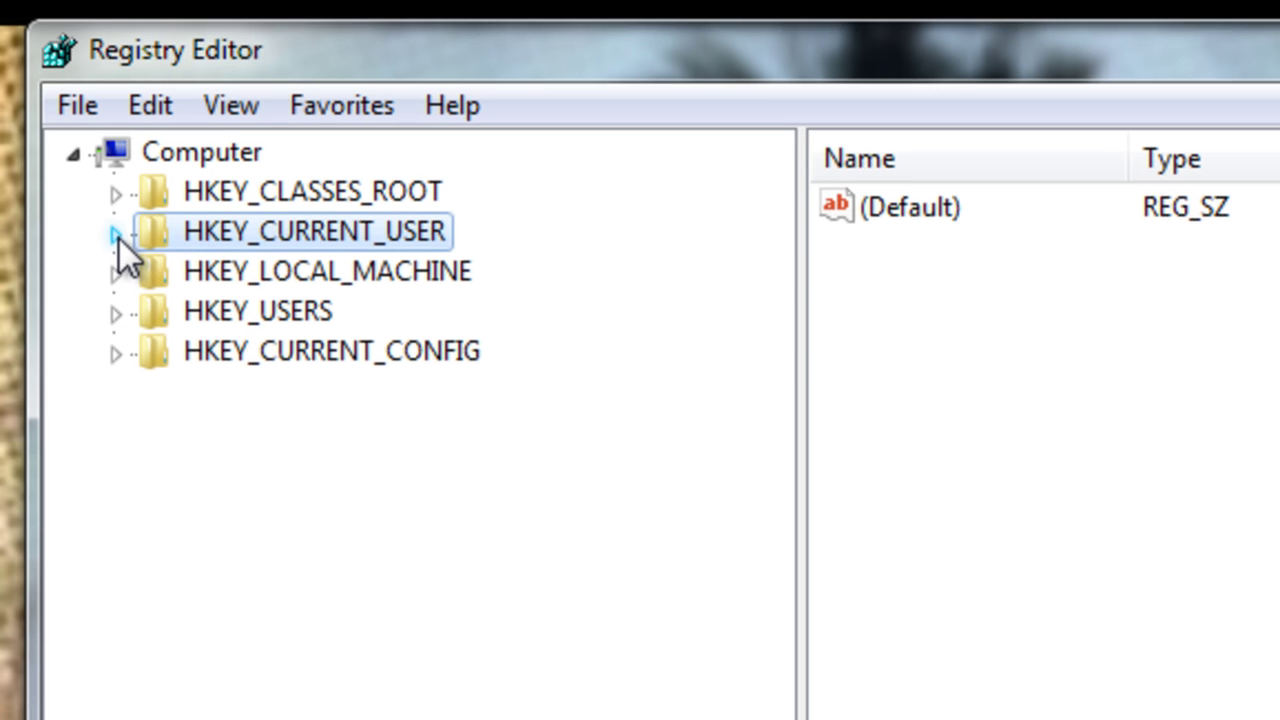
{"action": "left_click", "coordinate": [116, 234]}
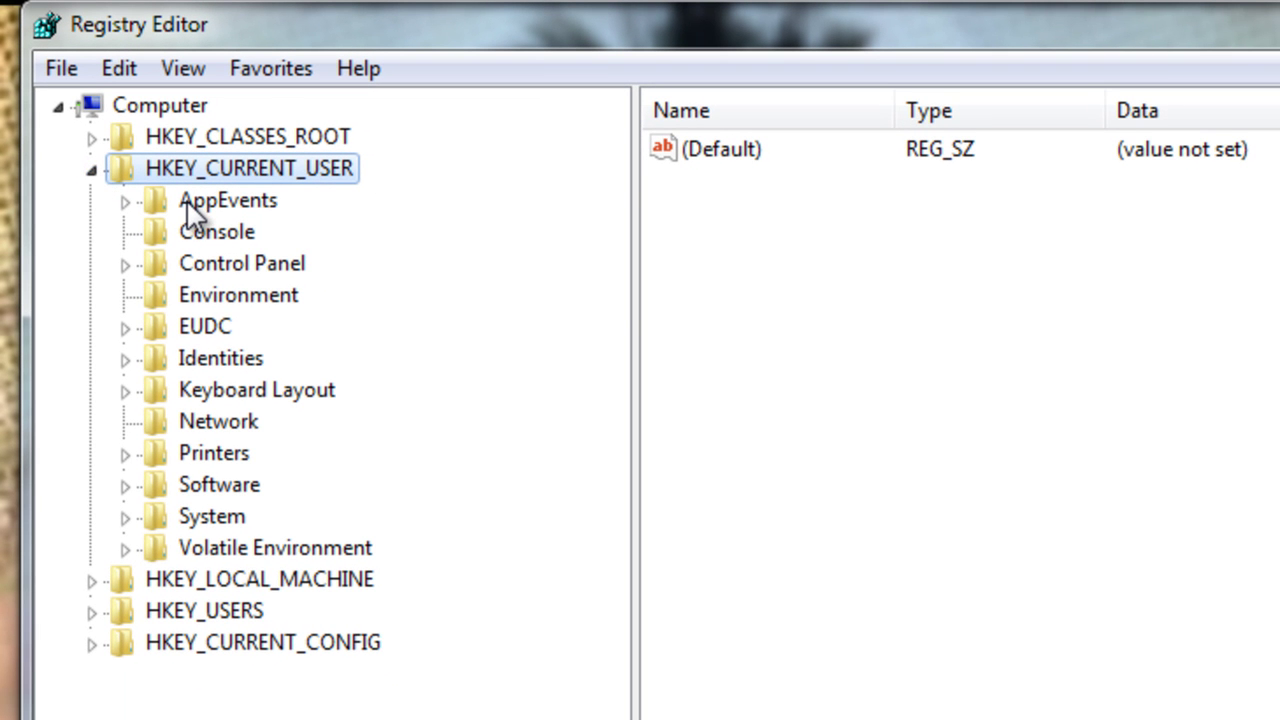
{"action": "left_click", "coordinate": [213, 487]}
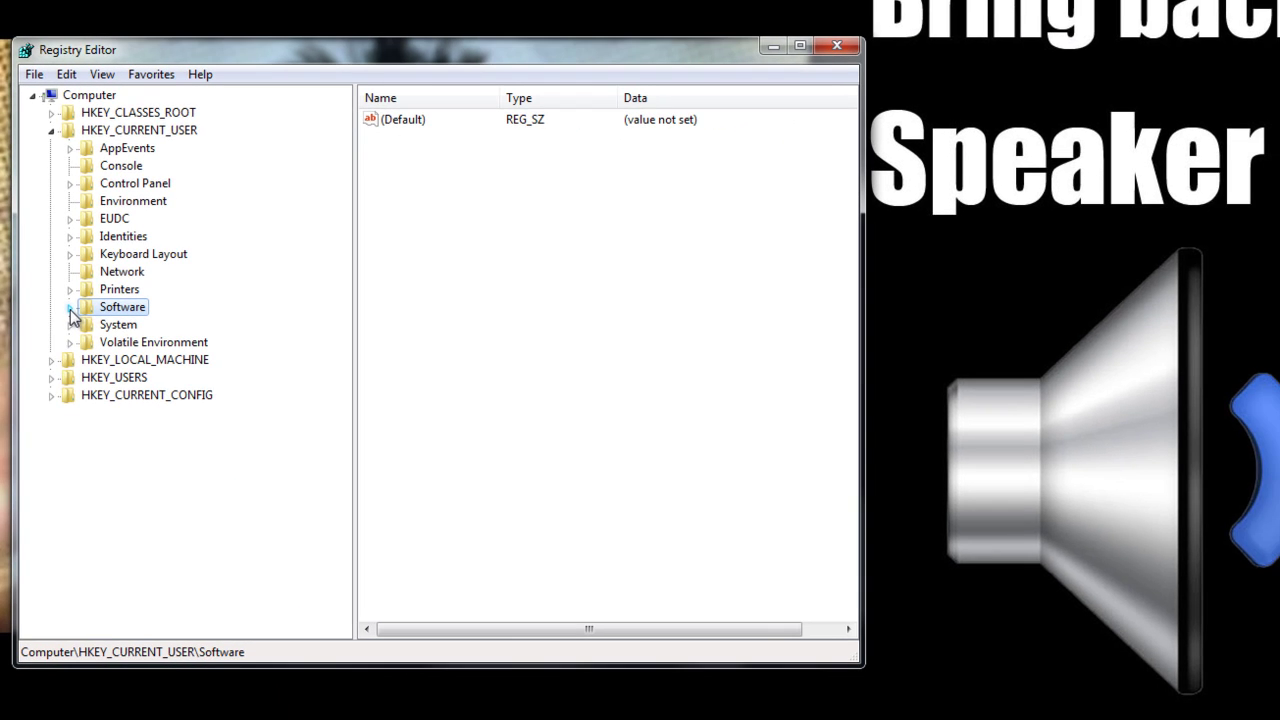
{"action": "left_click", "coordinate": [70, 308]}
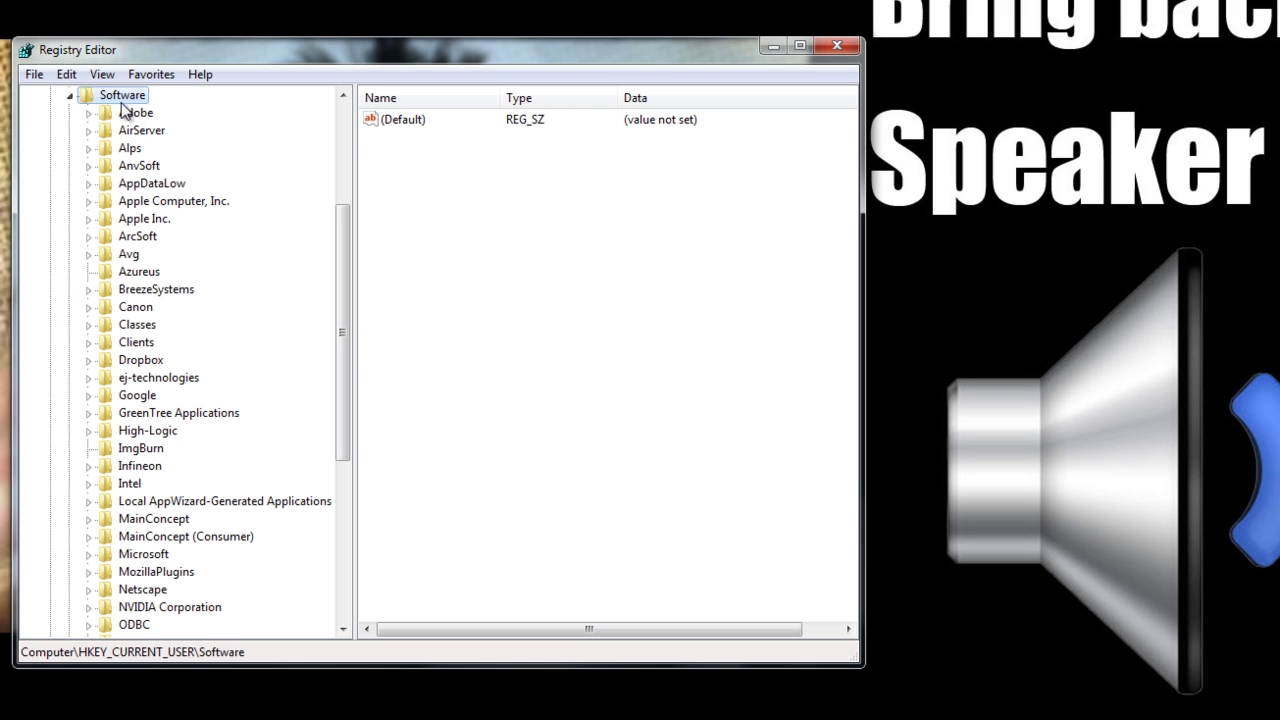
- Expand Software\Classes and its Local Settings key in the registry tree
{"action": "left_click", "coordinate": [136, 330]}
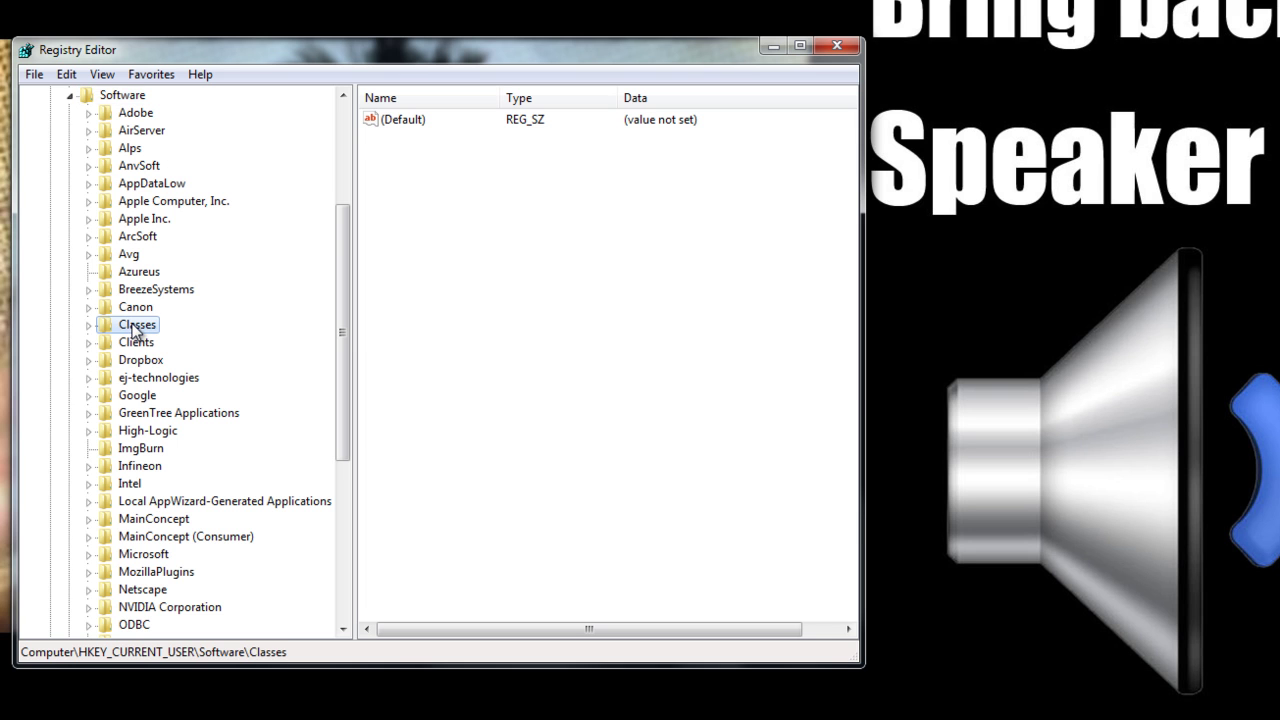
{"action": "left_click", "coordinate": [87, 326]}
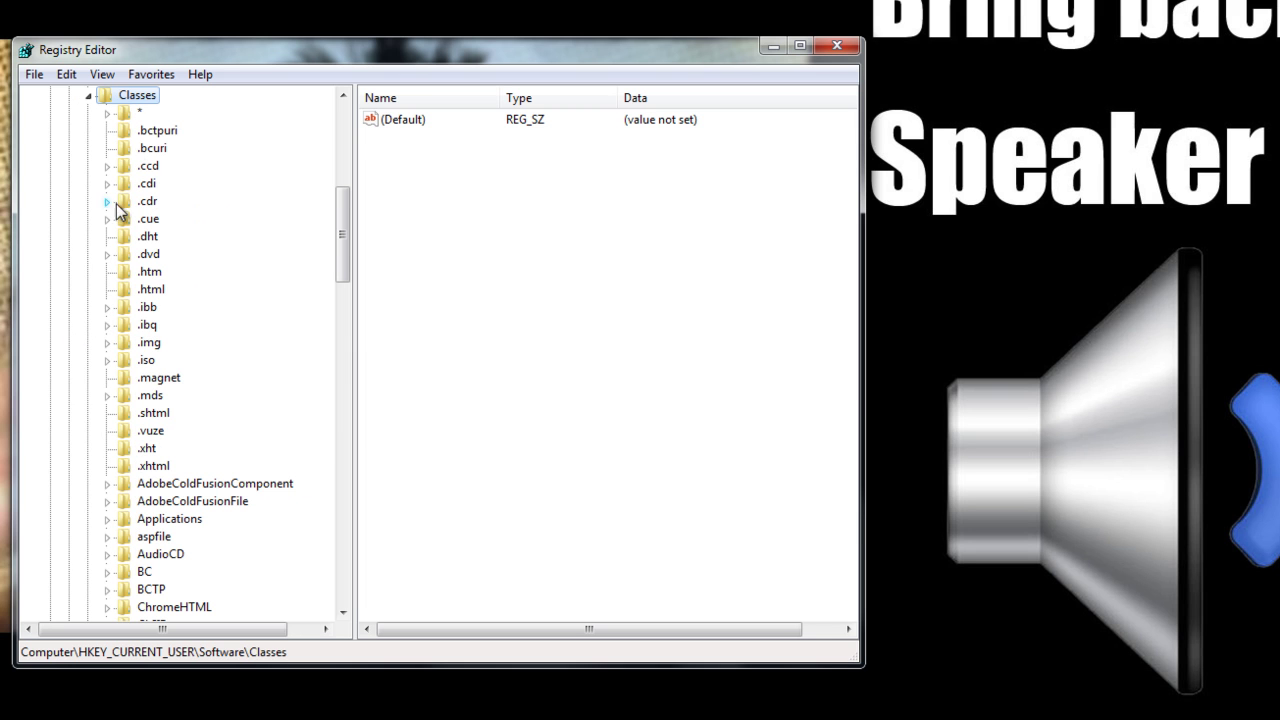
{"action": "scroll", "coordinate": [160, 403], "scroll_direction": "down", "scroll_amount": 3}
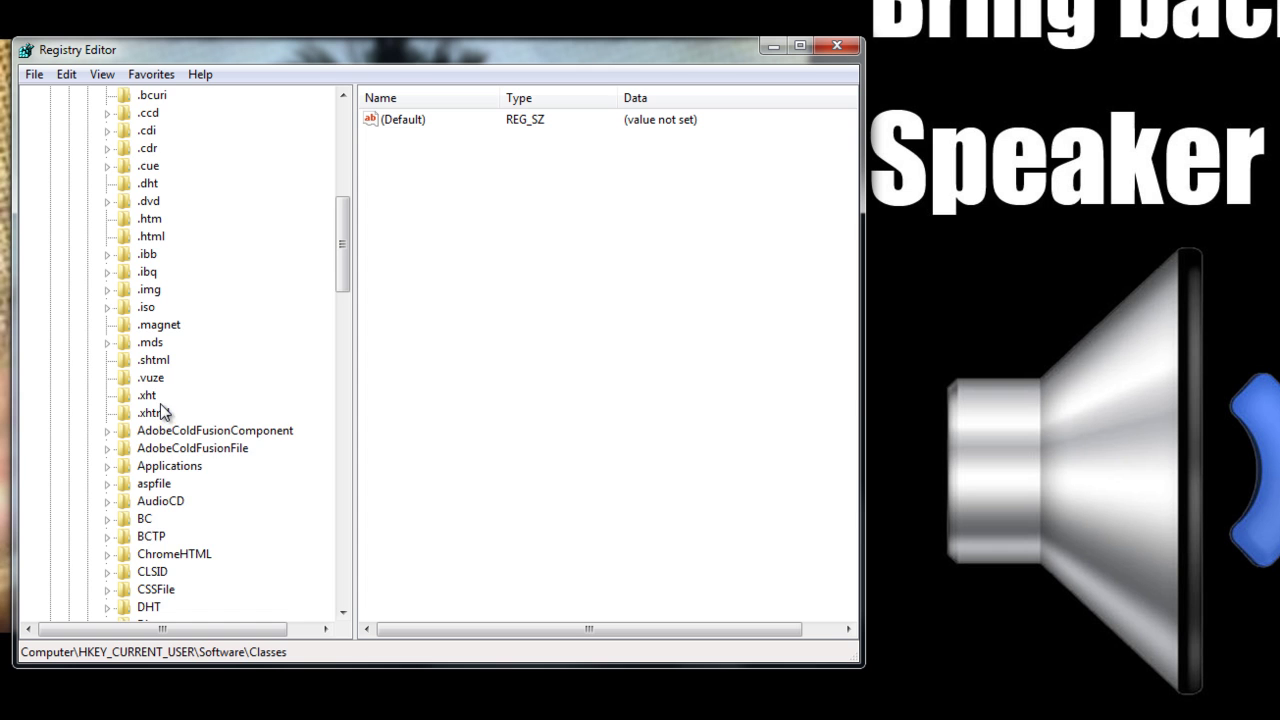
{"action": "scroll", "coordinate": [160, 402], "scroll_direction": "down", "scroll_amount": 8}
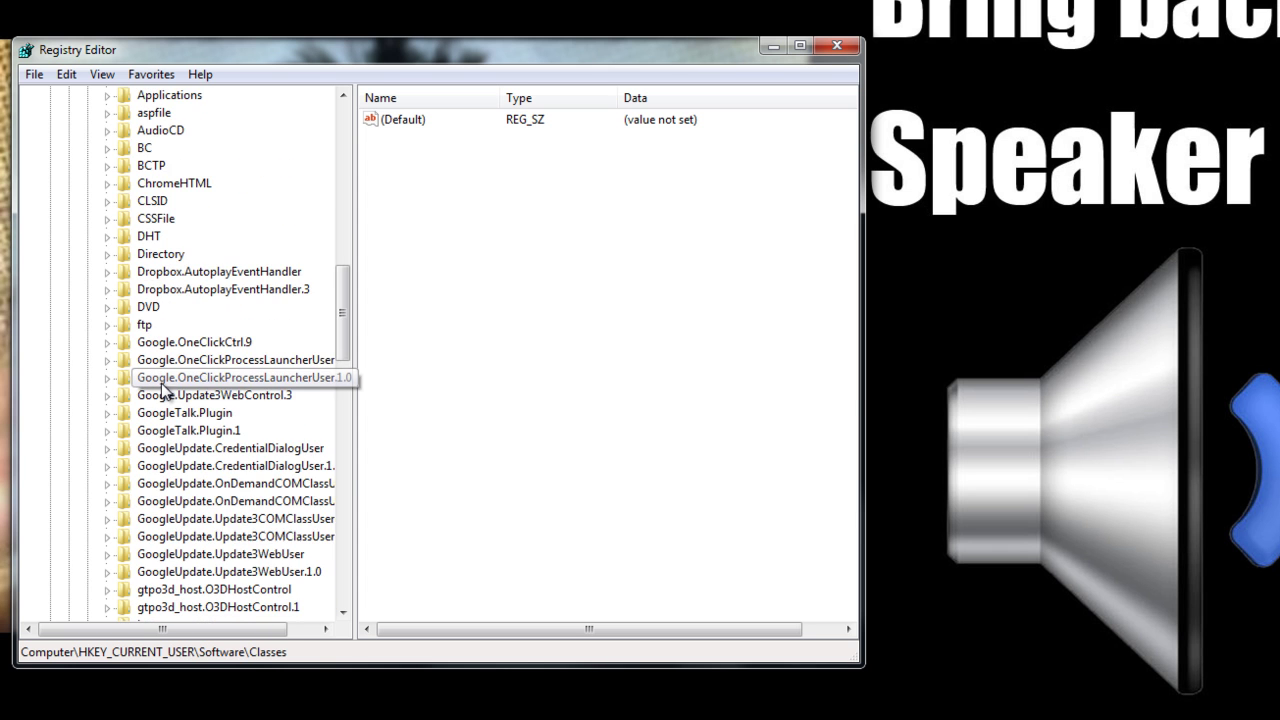
{"action": "scroll", "coordinate": [157, 372], "scroll_direction": "down", "scroll_amount": 10}
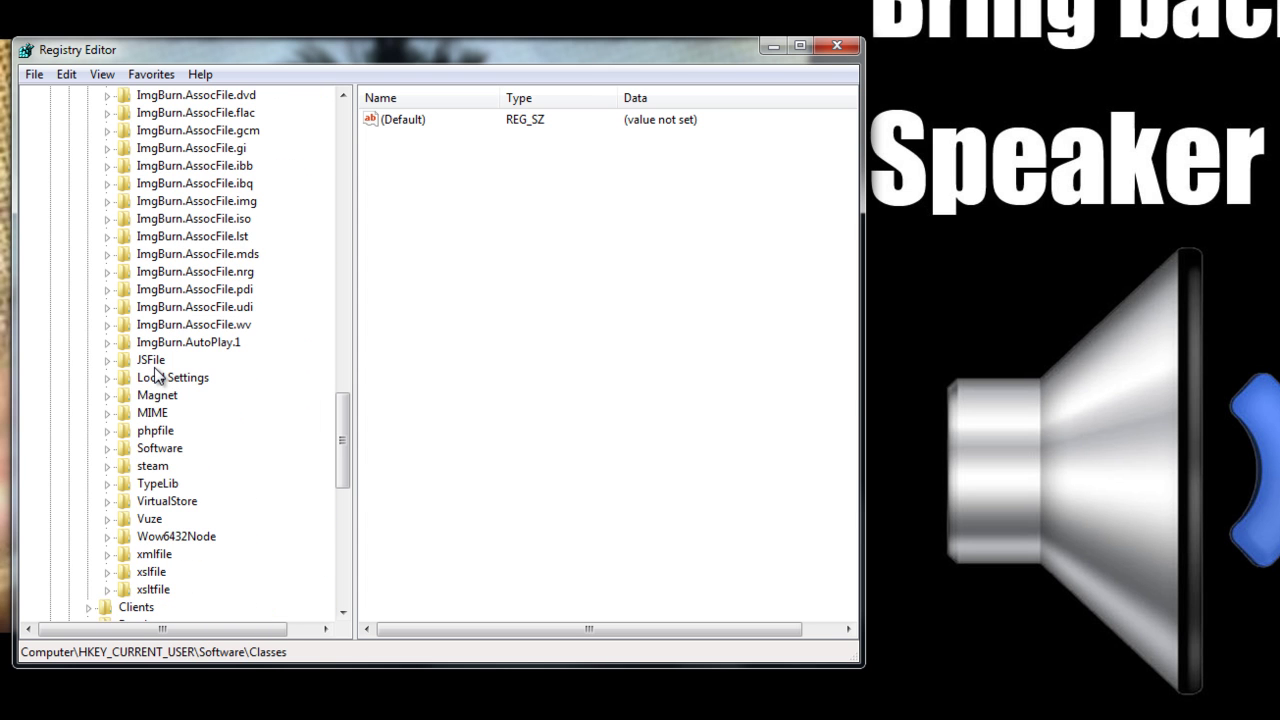
{"action": "left_click", "coordinate": [155, 383]}
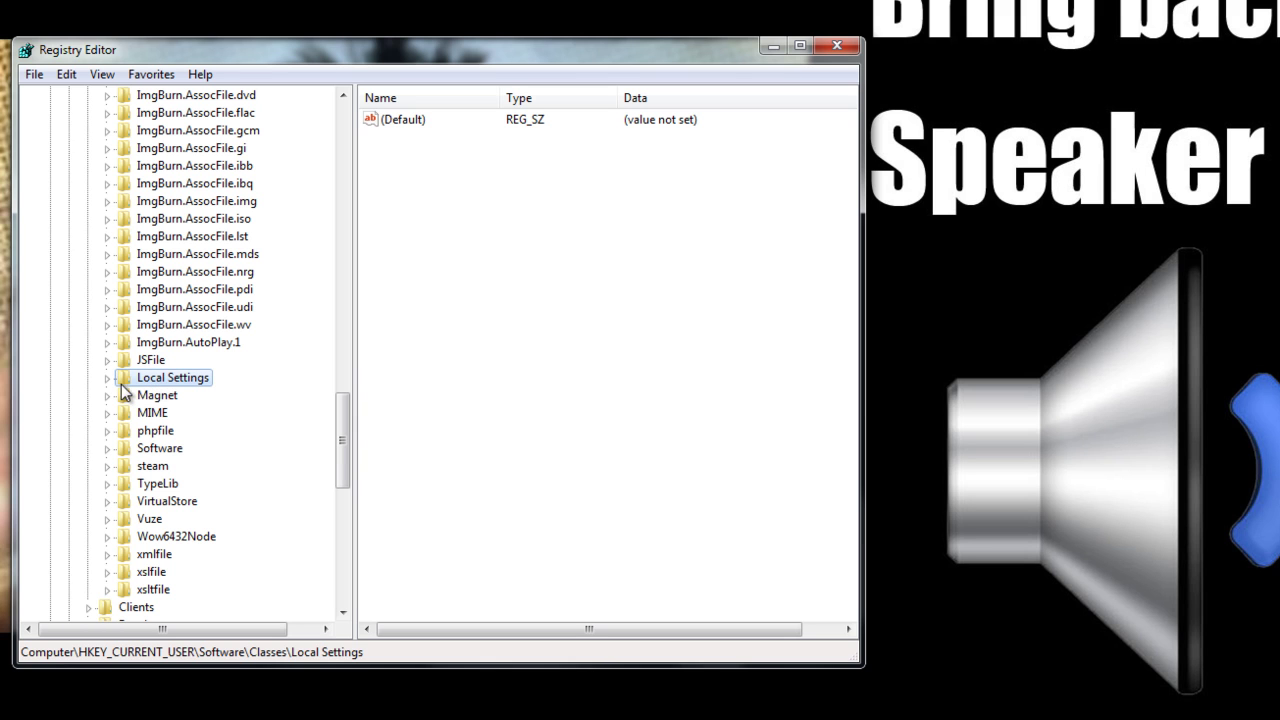
{"action": "left_click", "coordinate": [107, 379]}
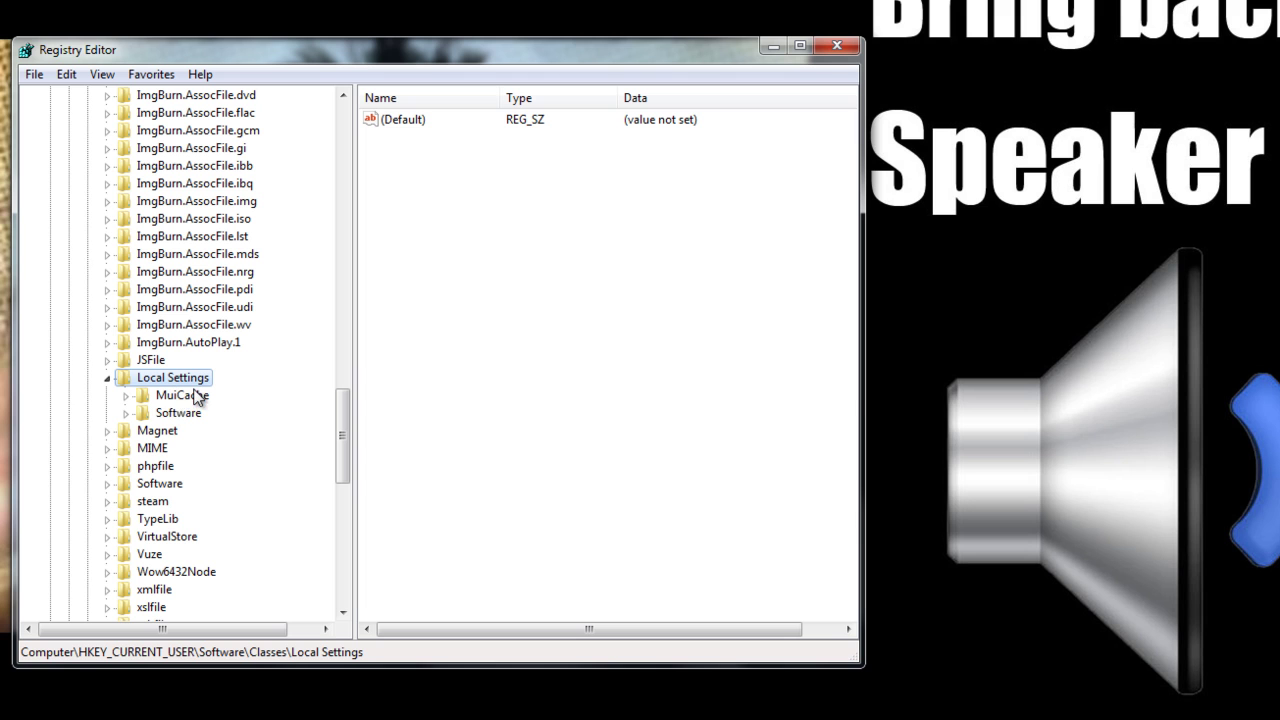
- Expand Software > Microsoft > Windows > CurrentVersion and open the TrayNotify key
{"action": "left_click", "coordinate": [163, 416]}
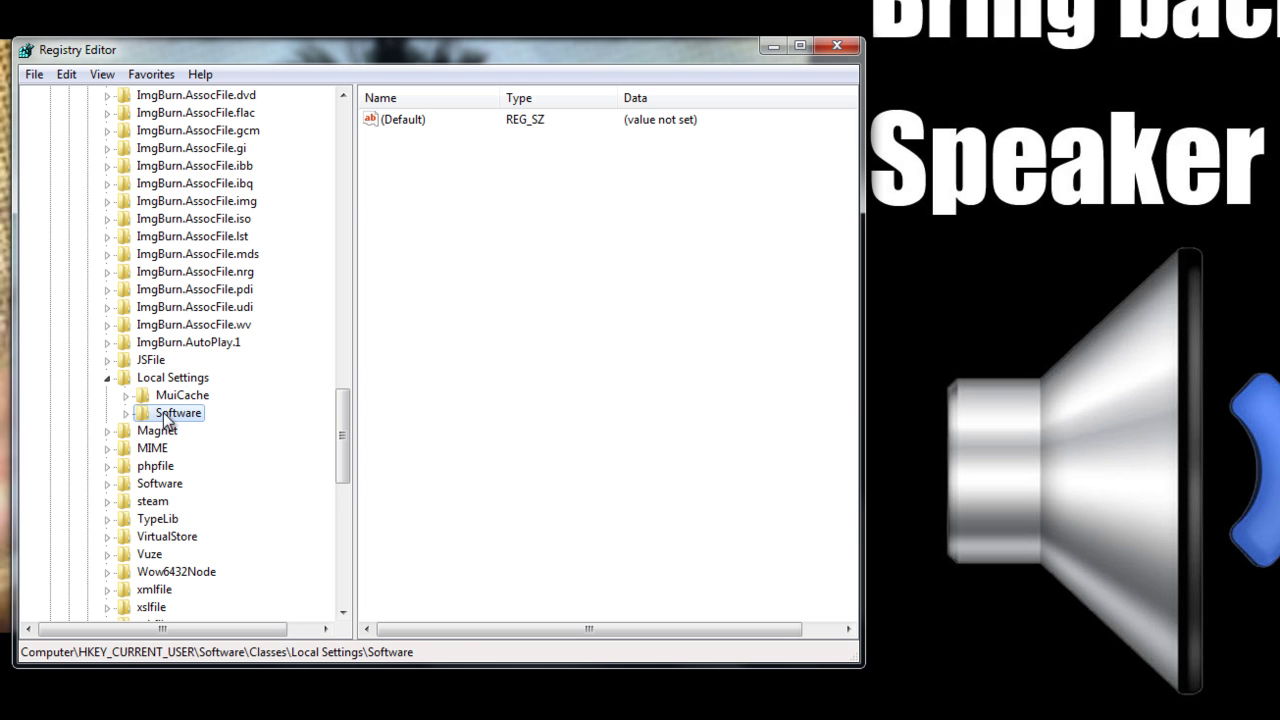
{"action": "left_click", "coordinate": [126, 413]}
{"action": "left_click", "coordinate": [190, 431]}
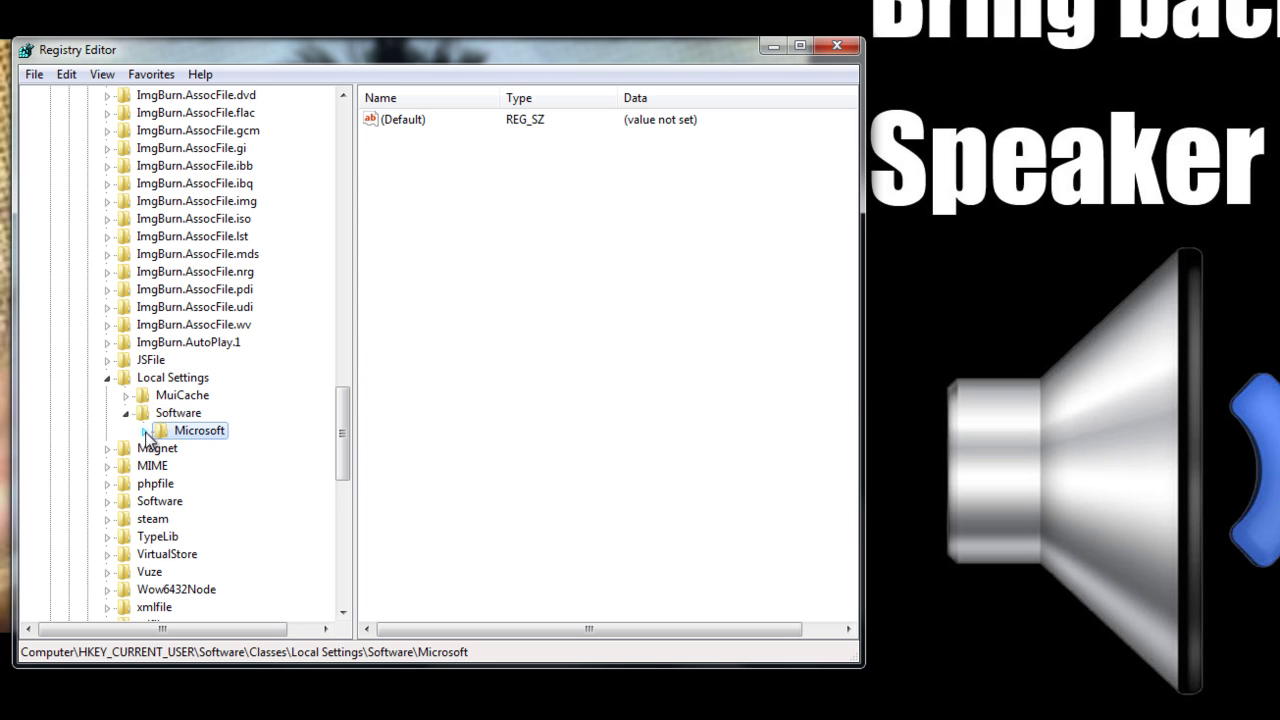
{"action": "left_click", "coordinate": [145, 431]}
{"action": "left_click", "coordinate": [205, 449]}
{"action": "left_click", "coordinate": [163, 449]}
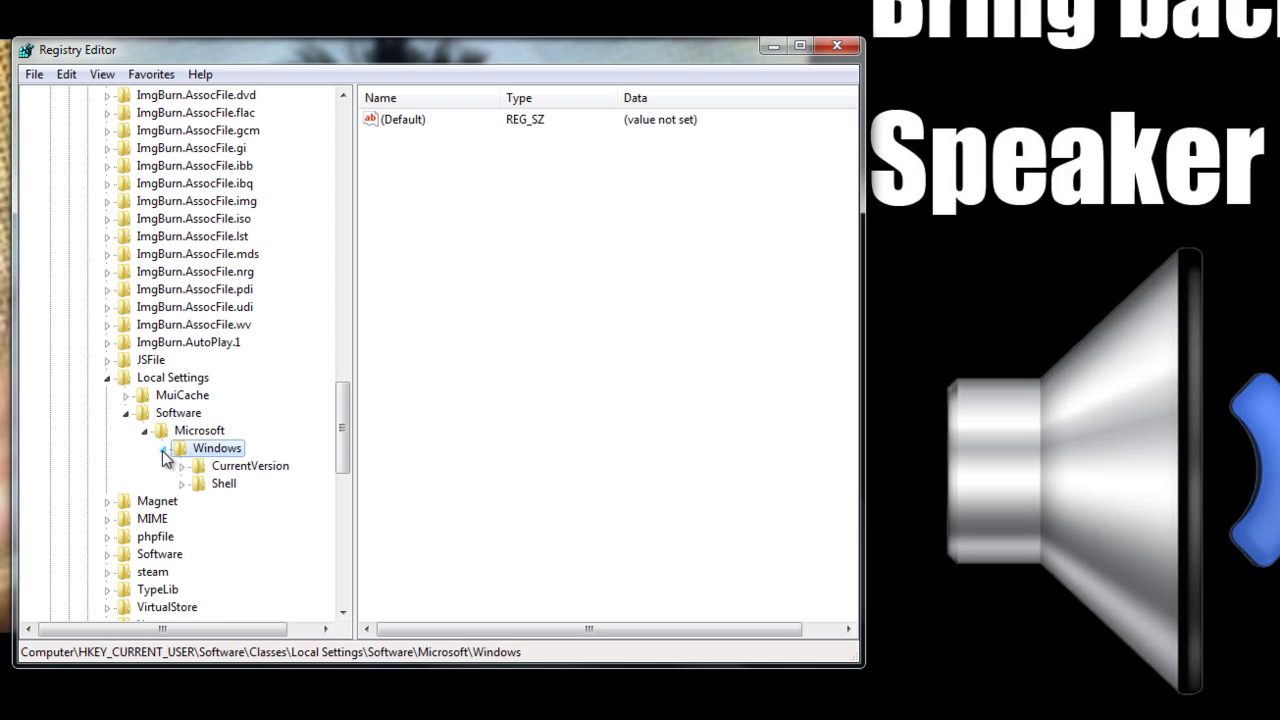
{"action": "left_click", "coordinate": [236, 467]}
{"action": "left_click", "coordinate": [183, 467]}
{"action": "left_click", "coordinate": [252, 504]}
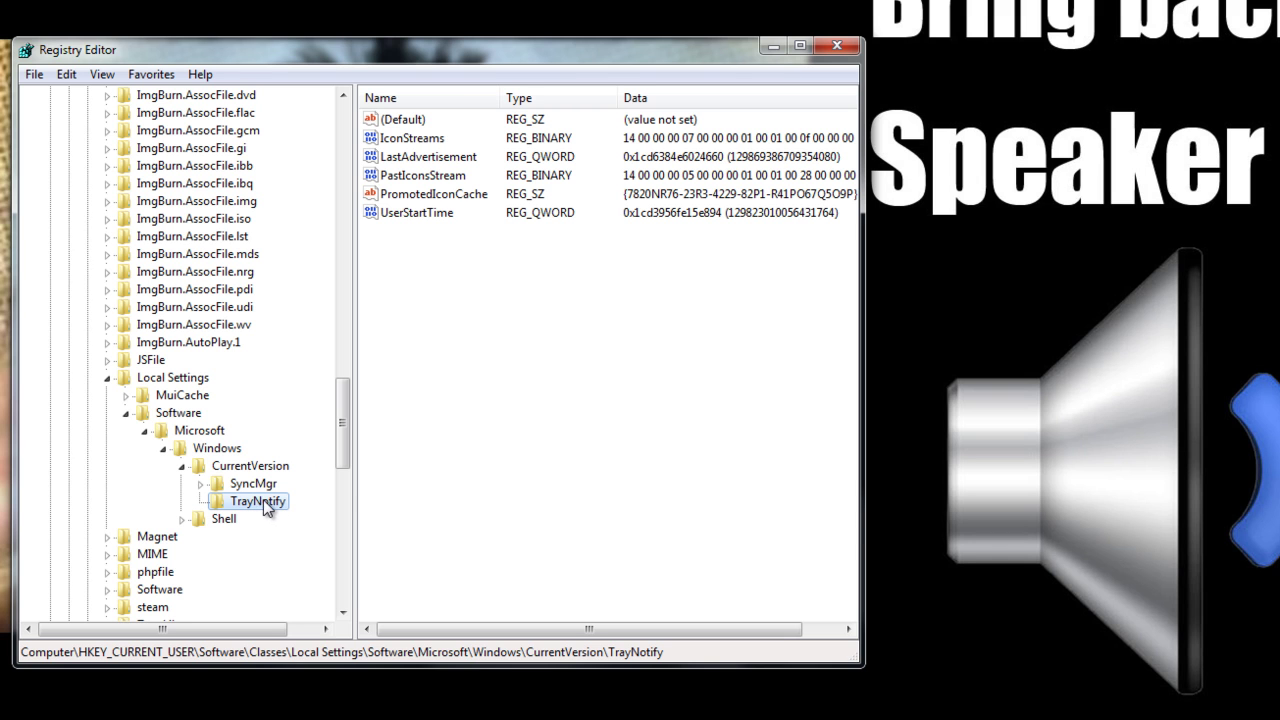
- Widen the values pane and inspect the IconStreams and PastIconsStream values in TrayNotify
{"action": "left_click_drag", "start_coordinate": [354, 480], "coordinate": [306, 478]}
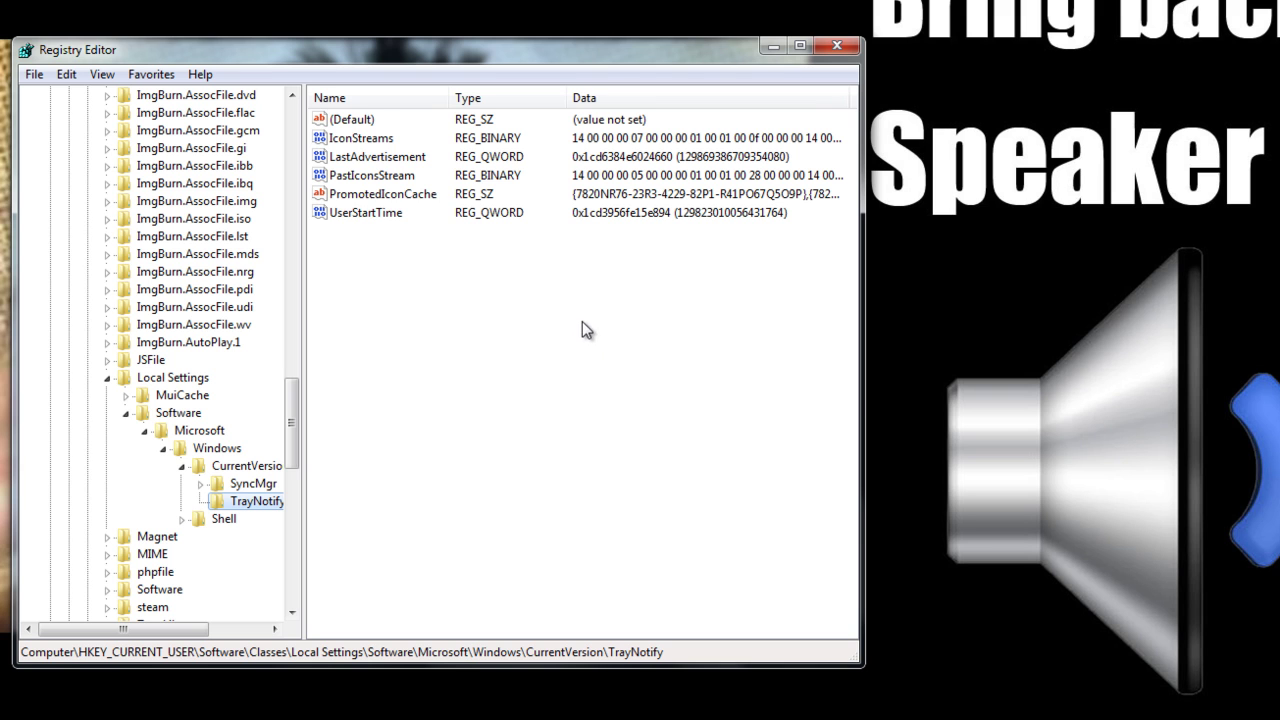
{"action": "left_click_drag", "start_coordinate": [581, 321], "coordinate": [323, 94]}
{"action": "left_click", "coordinate": [450, 277]}
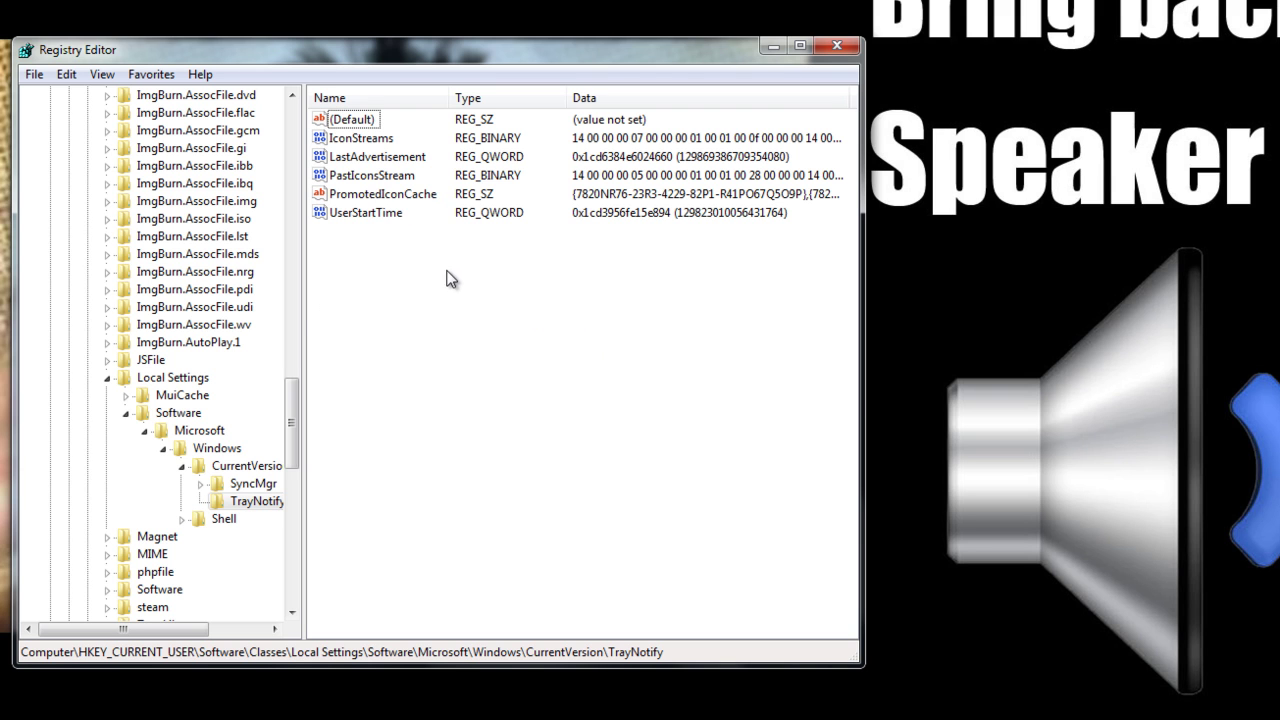
{"action": "left_click", "coordinate": [372, 177]}
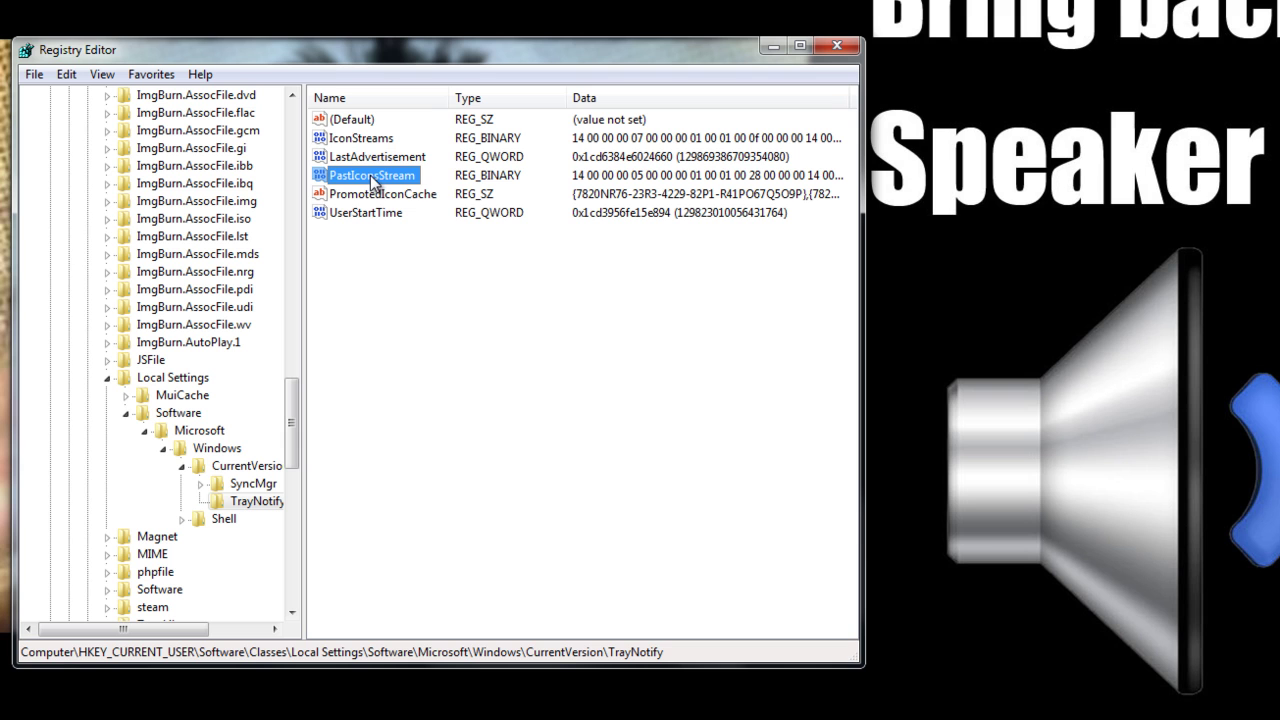
{"action": "left_click", "coordinate": [372, 139]}
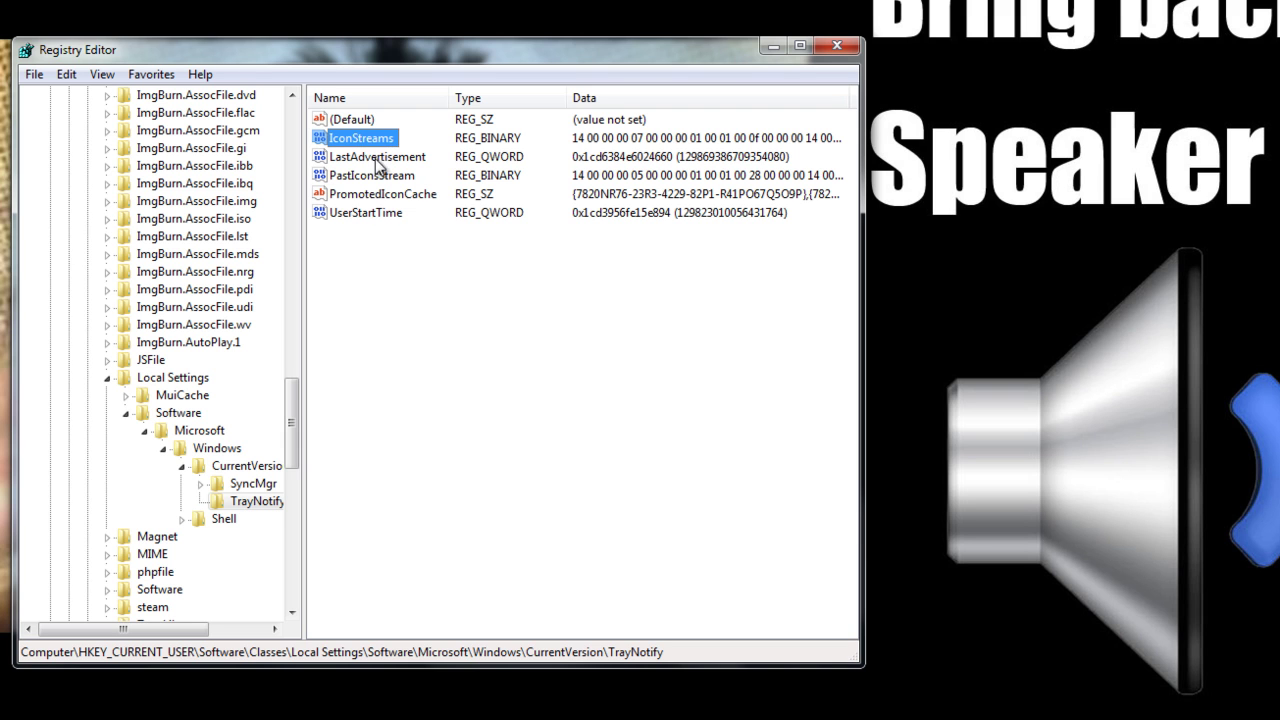
{"action": "left_click", "coordinate": [378, 343]}
{"action": "left_click", "coordinate": [372, 140]}
{"action": "left_click", "coordinate": [360, 178]}
{"action": "left_click", "coordinate": [362, 145]}
- Delete the PastIconsStream value from TrayNotify
{"action": "left_click", "coordinate": [358, 180]}
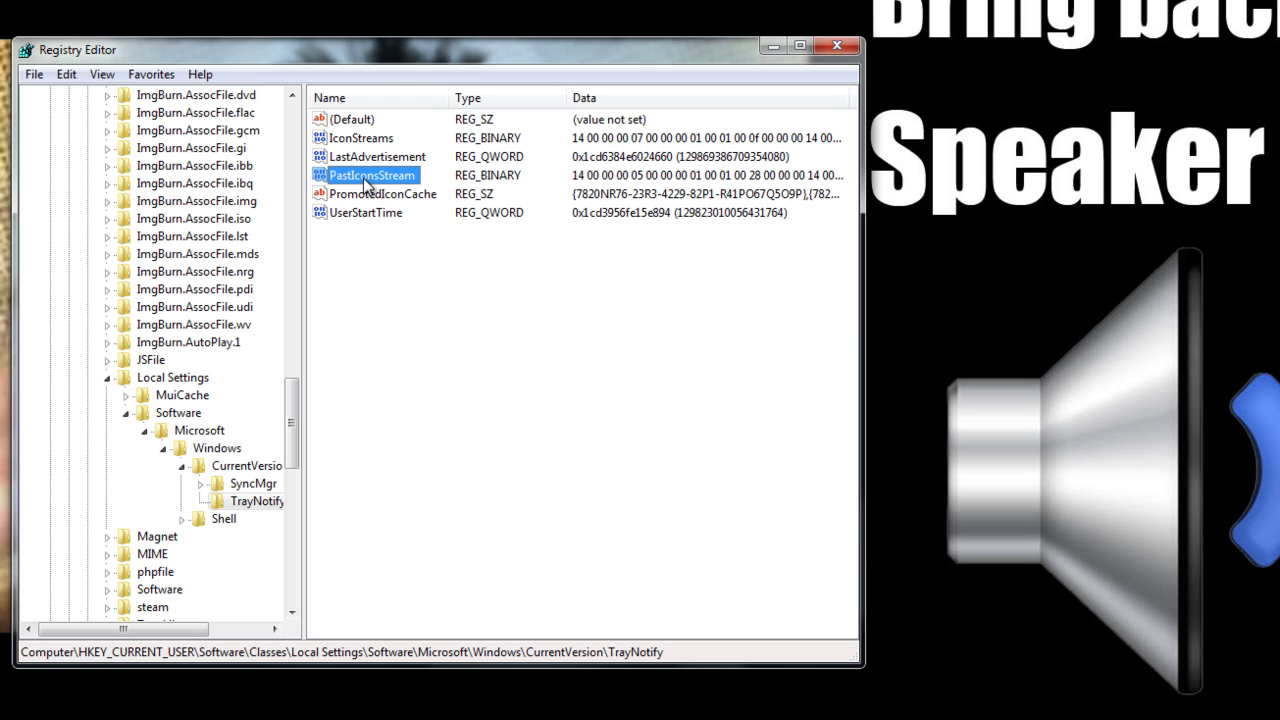
{"action": "key", "text": "Delete"}
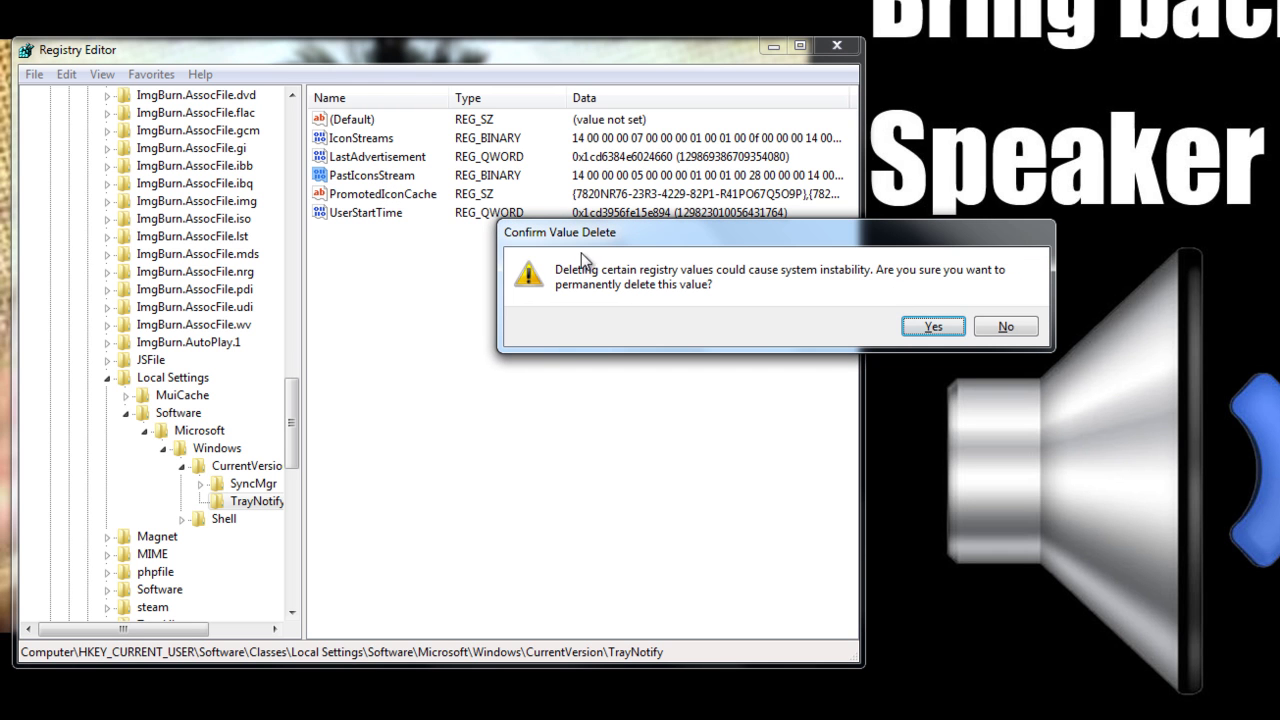
{"action": "left_click", "coordinate": [740, 325]}
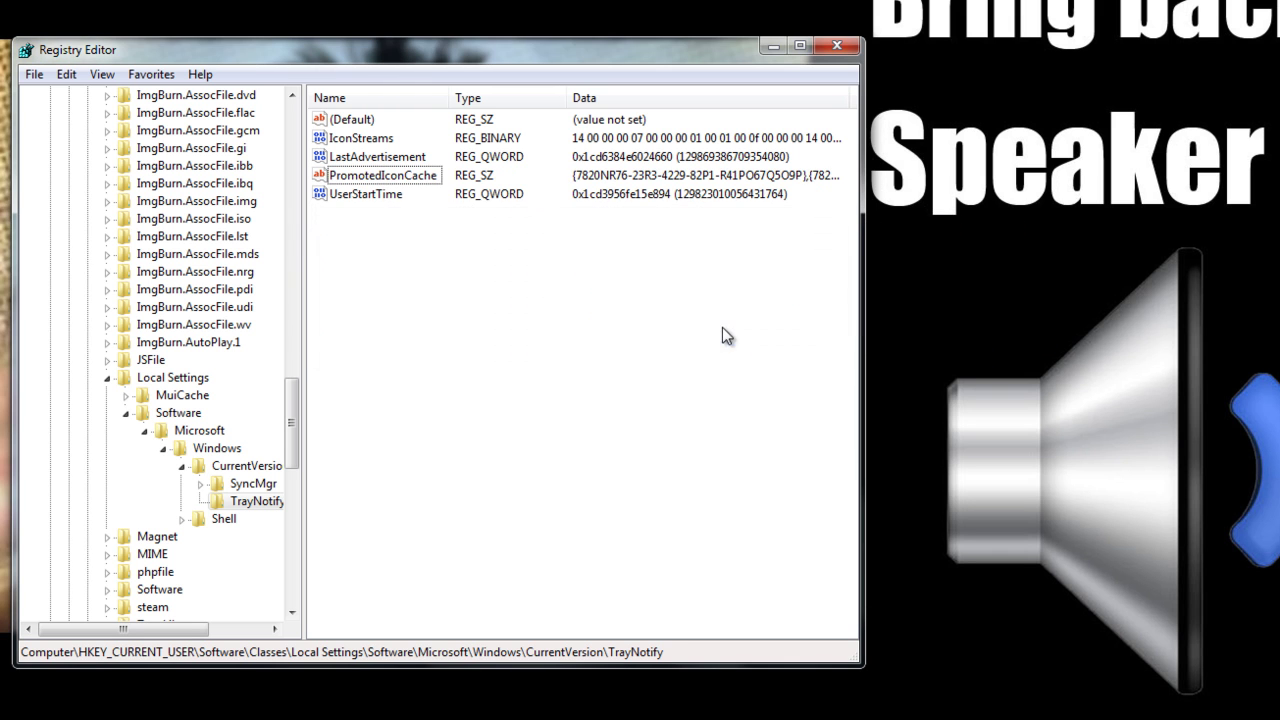
{"action": "left_click", "coordinate": [360, 166]}
- Delete the IconStreams value and close Registry Editor
{"action": "left_click", "coordinate": [366, 140]}
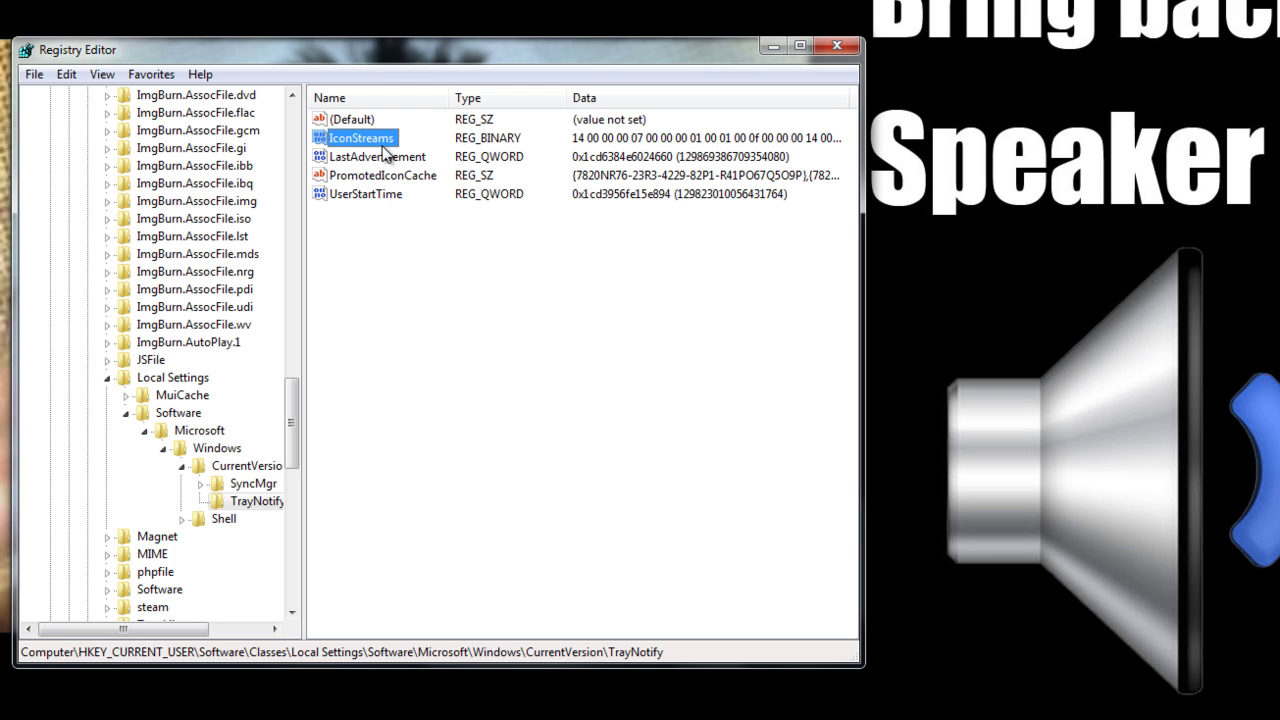
{"action": "key", "text": "Delete"}
{"action": "key", "text": "Return"}
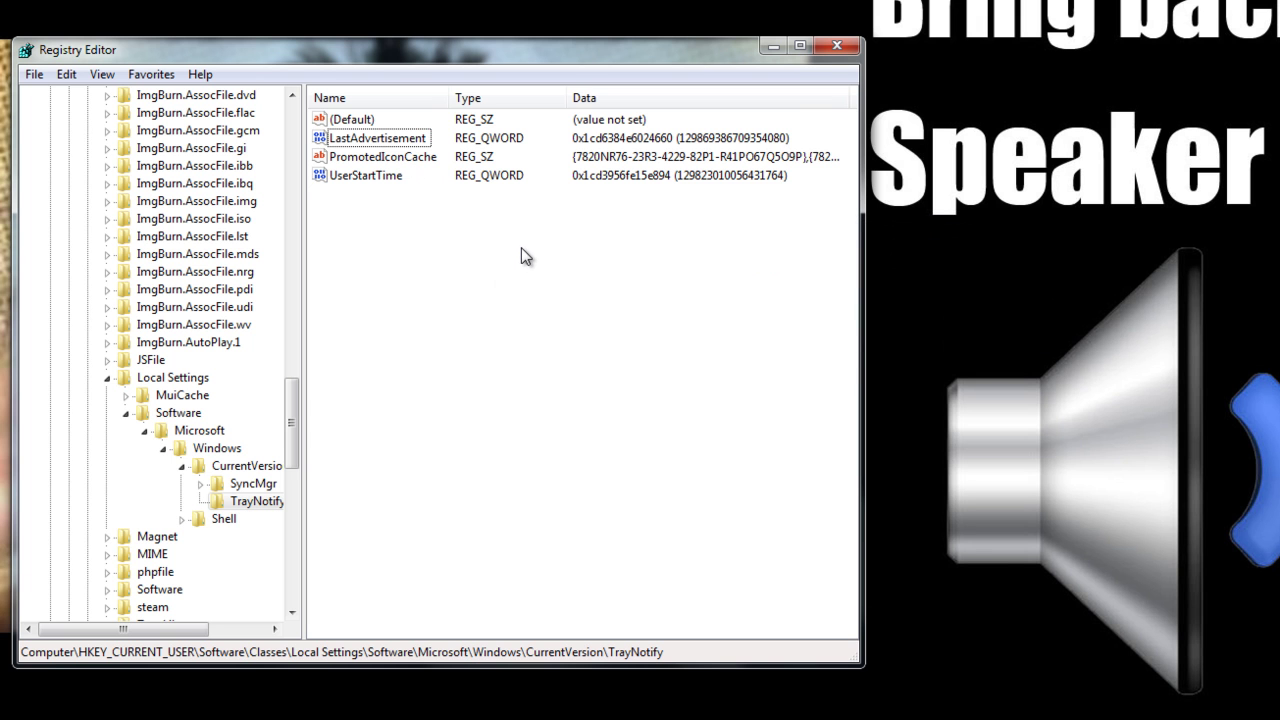
{"action": "left_click", "coordinate": [838, 50]}
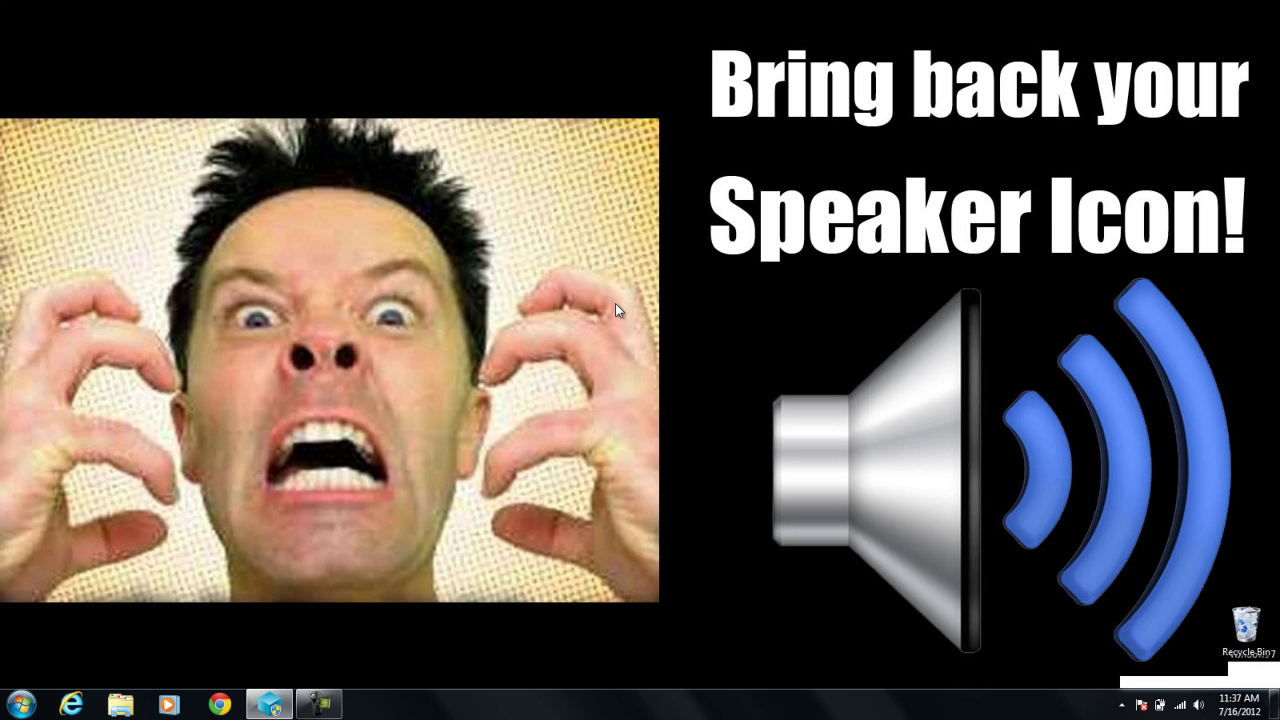
- End the explorer.exe process in Task Manager
{"action": "key", "text": "ctrl+shift+Escape"}
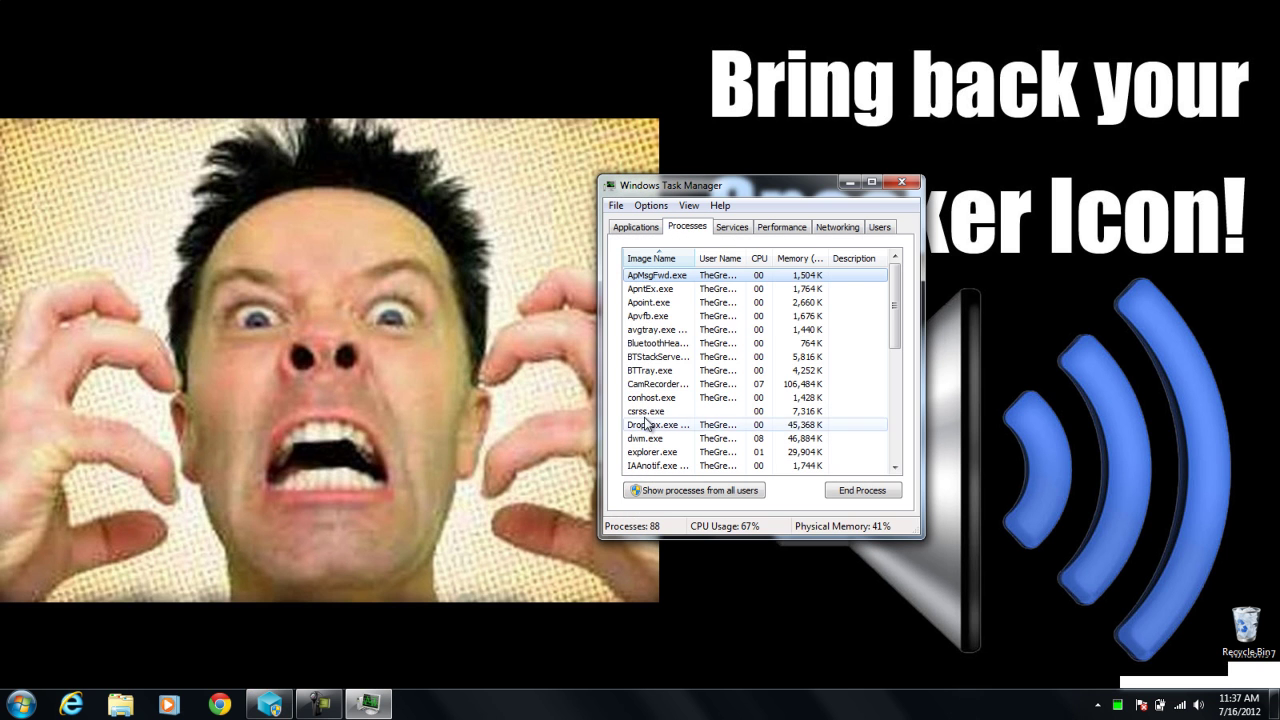
{"action": "left_click_drag", "start_coordinate": [744, 188], "coordinate": [517, 207]}
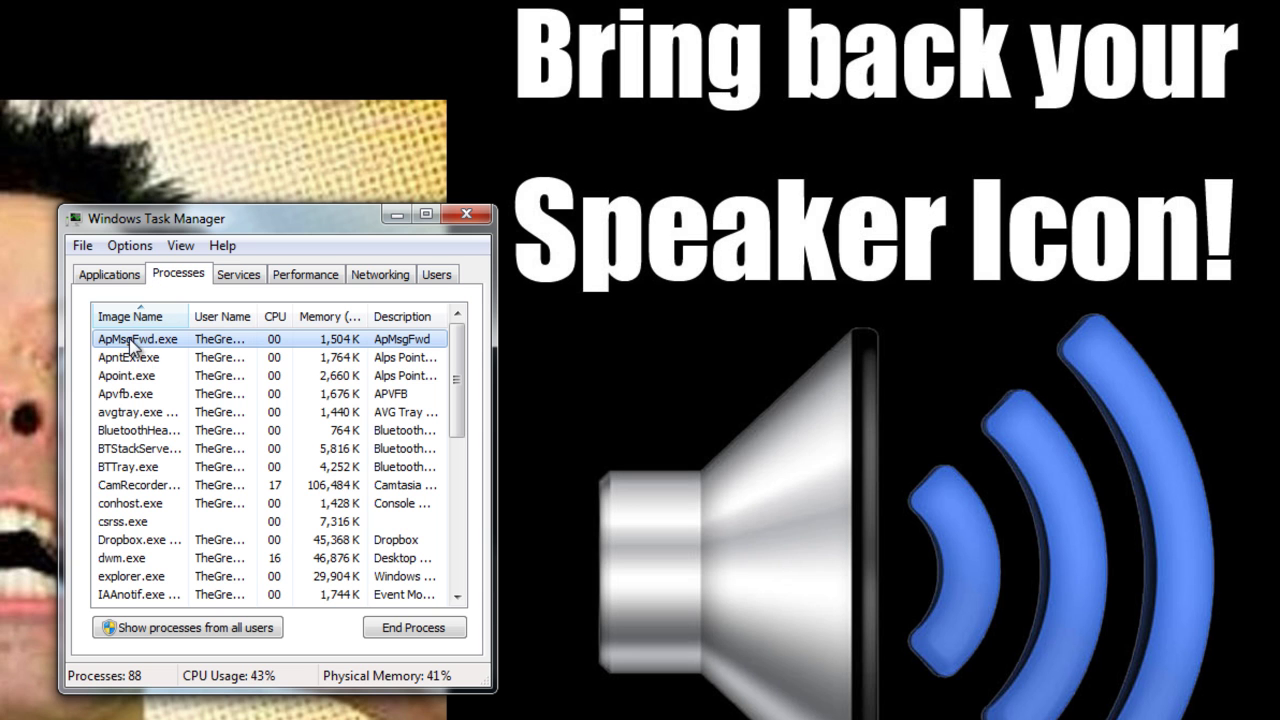
{"action": "left_click", "coordinate": [127, 578]}
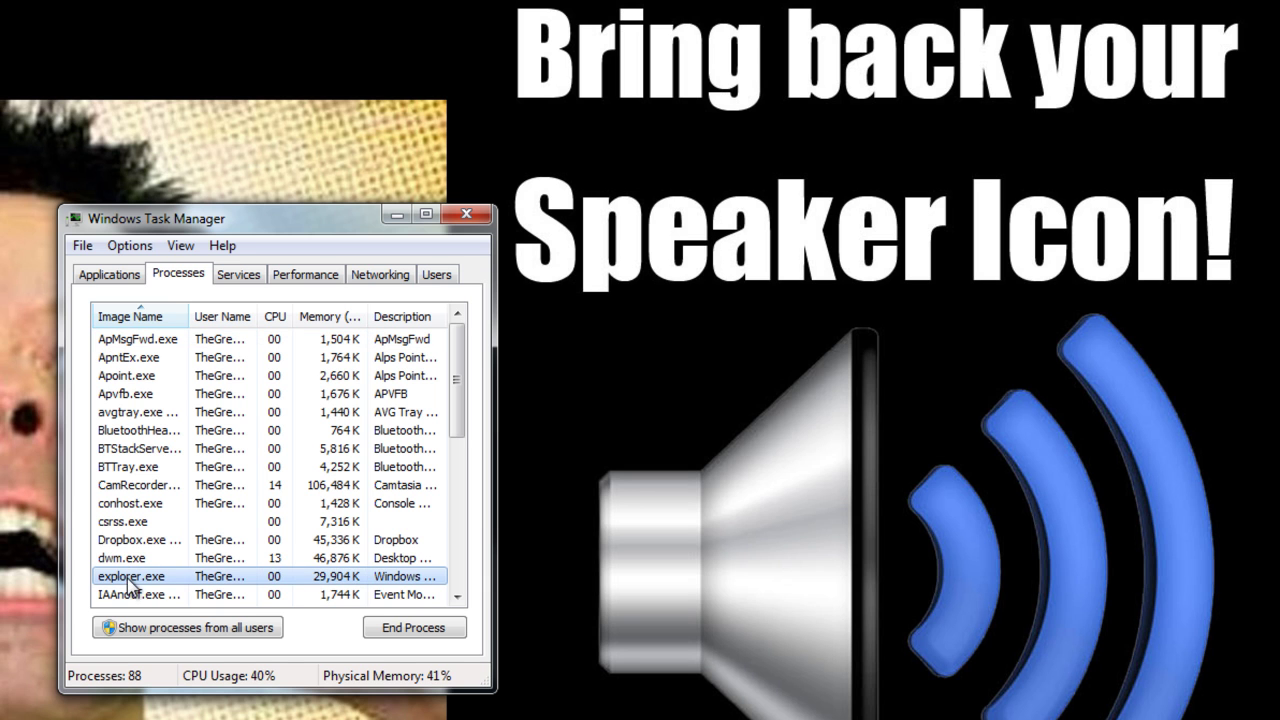
{"action": "left_click", "coordinate": [403, 628]}
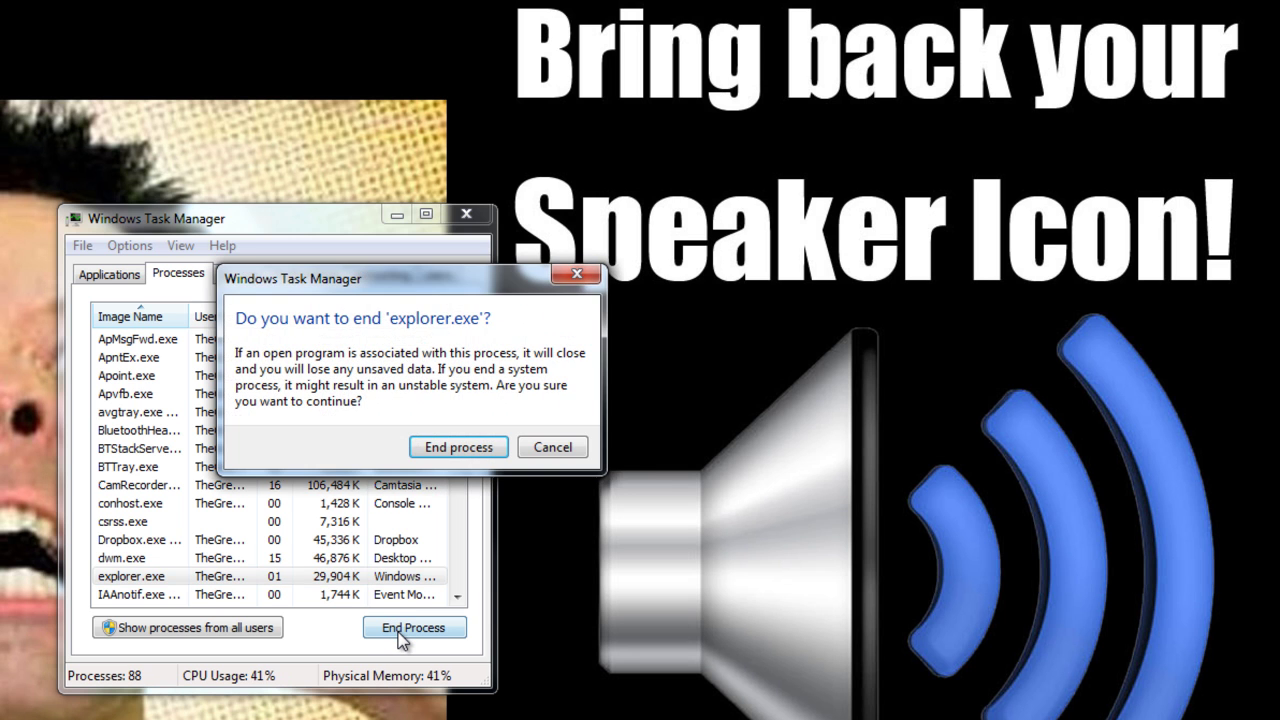
{"action": "left_click", "coordinate": [441, 452]}
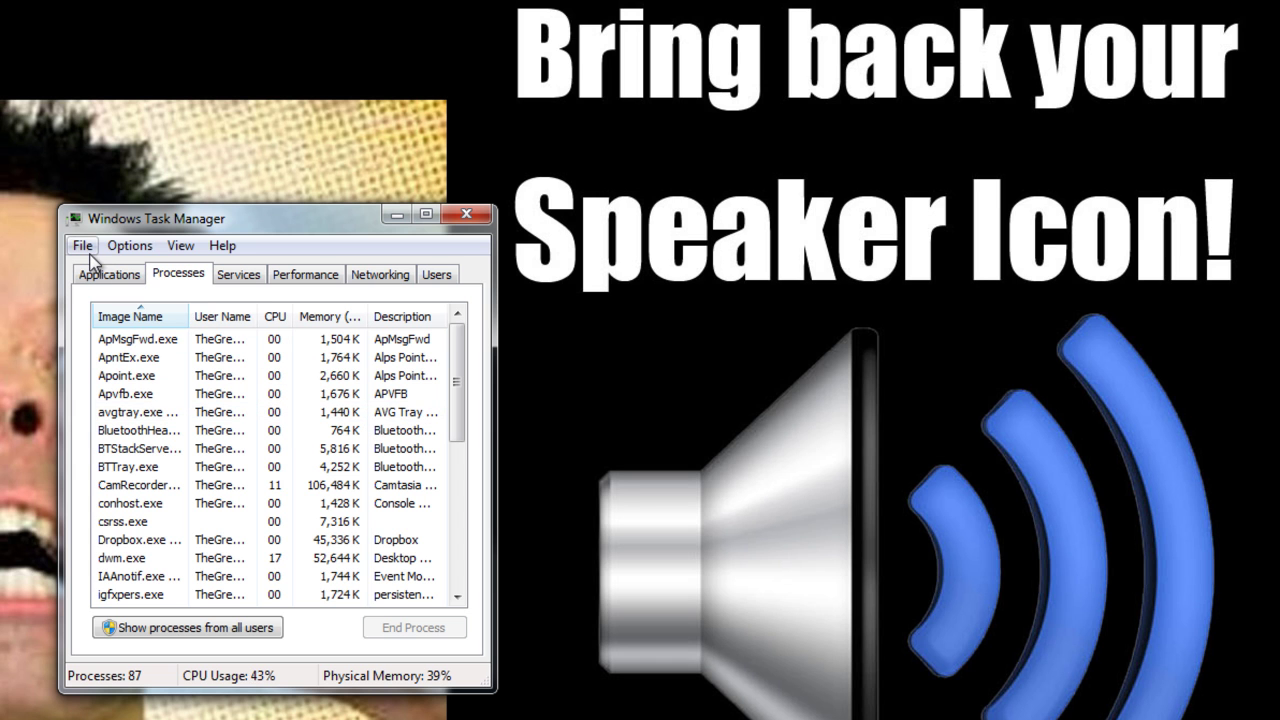
- Start explorer.exe again as a new task from Task Manager
{"action": "left_click", "coordinate": [83, 247]}
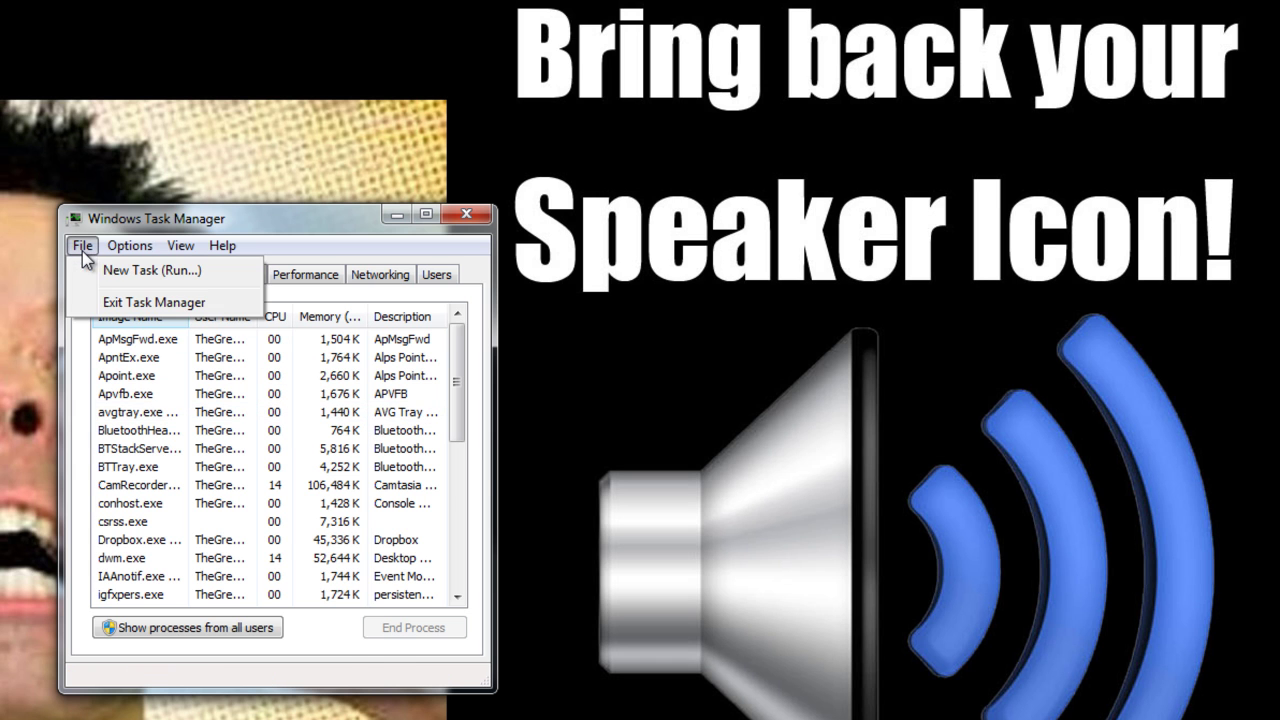
{"action": "left_click", "coordinate": [129, 273]}
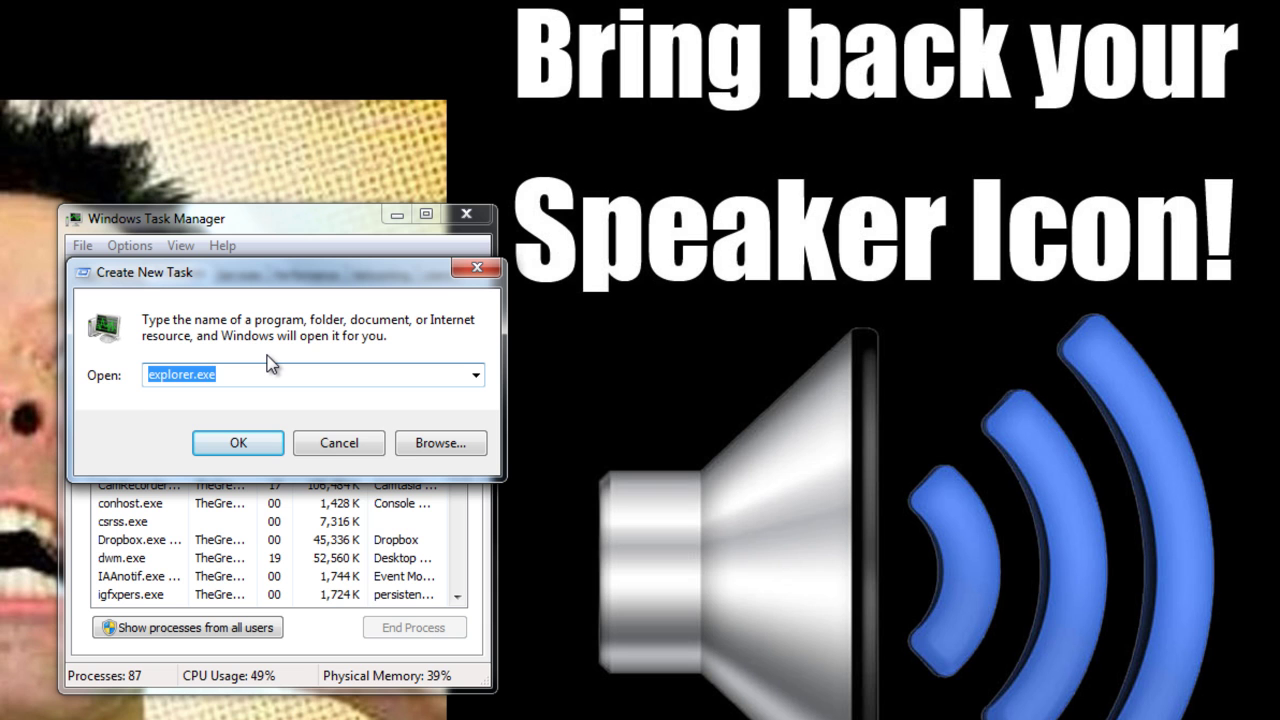
{"action": "type", "text": "explore"}
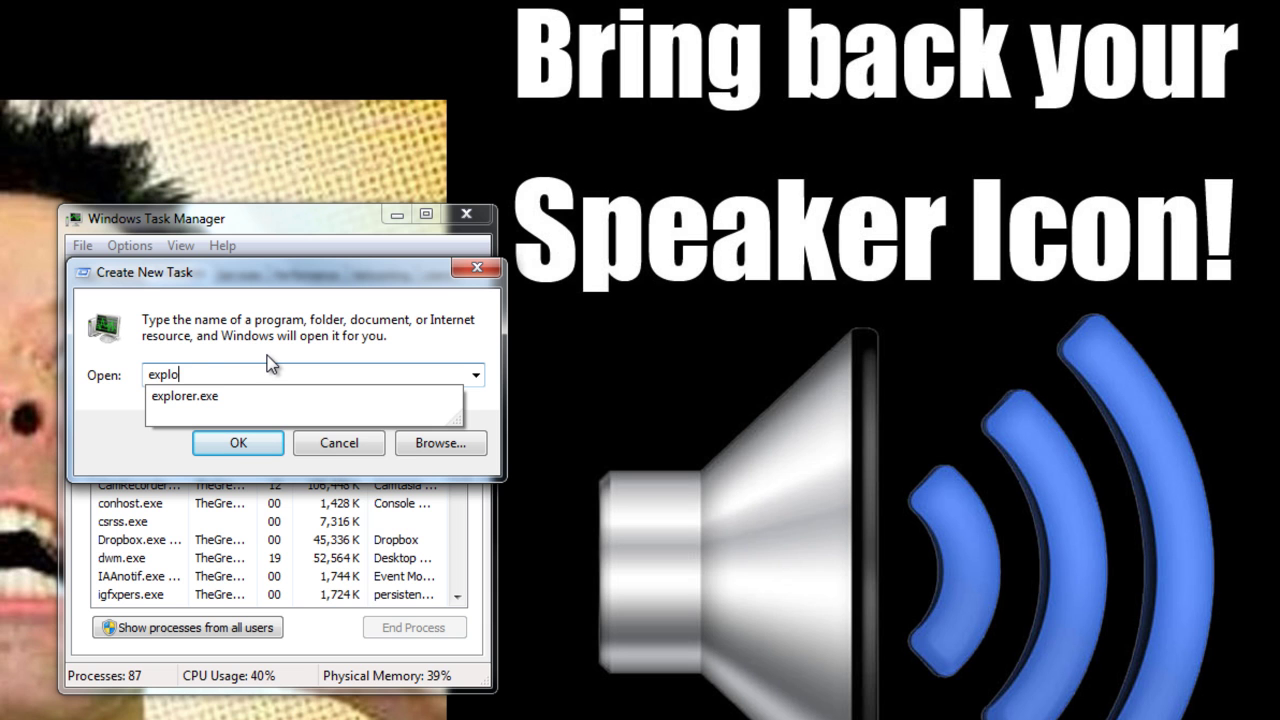
{"action": "type", "text": "r.exe"}
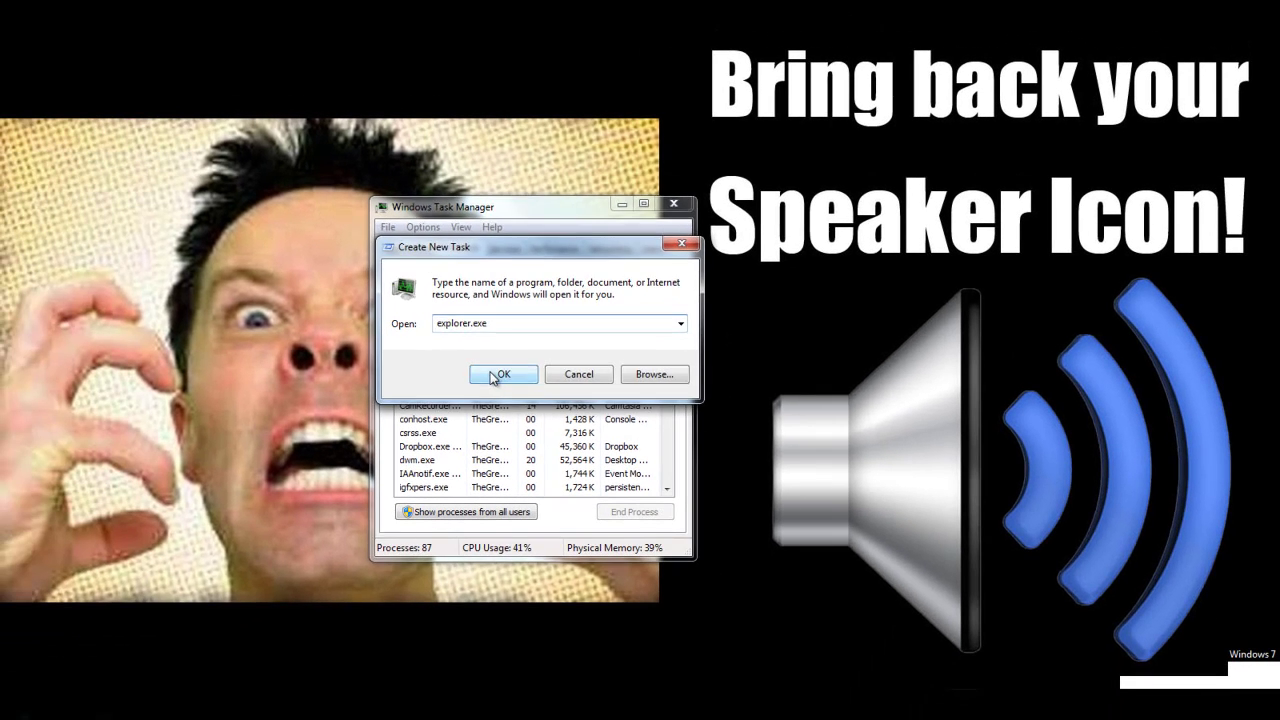
{"action": "left_click", "coordinate": [238, 442]}
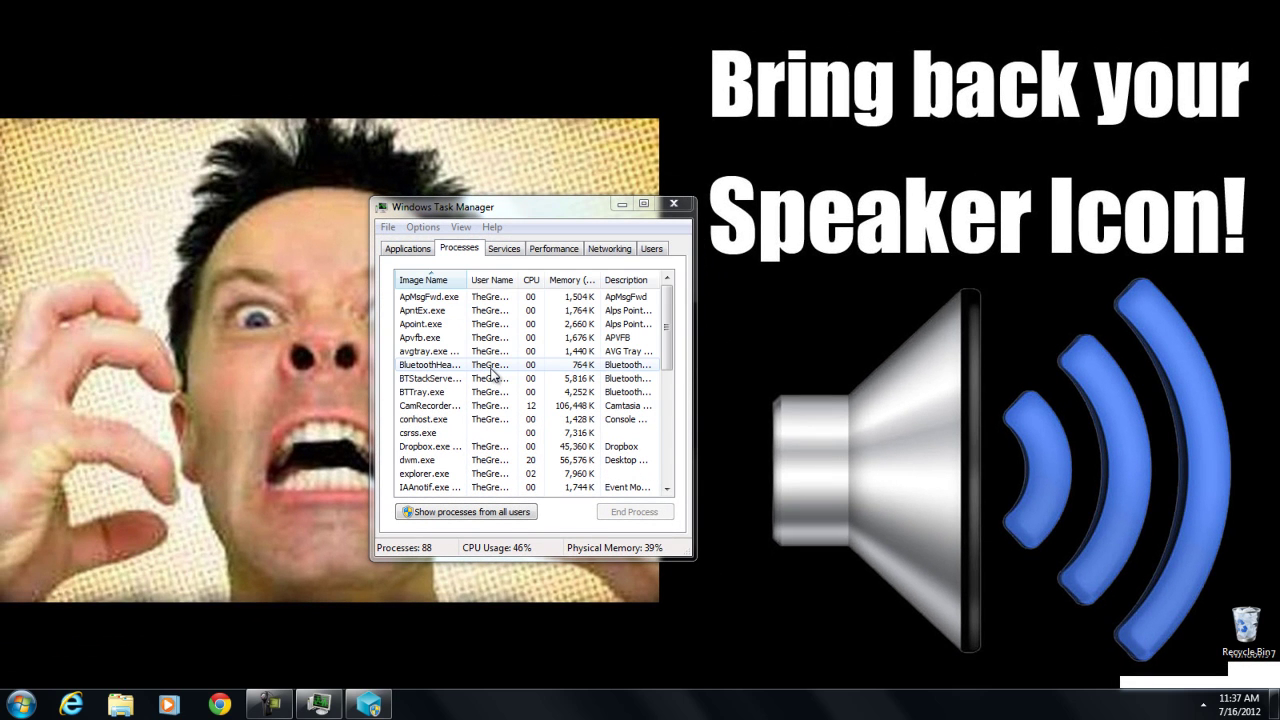